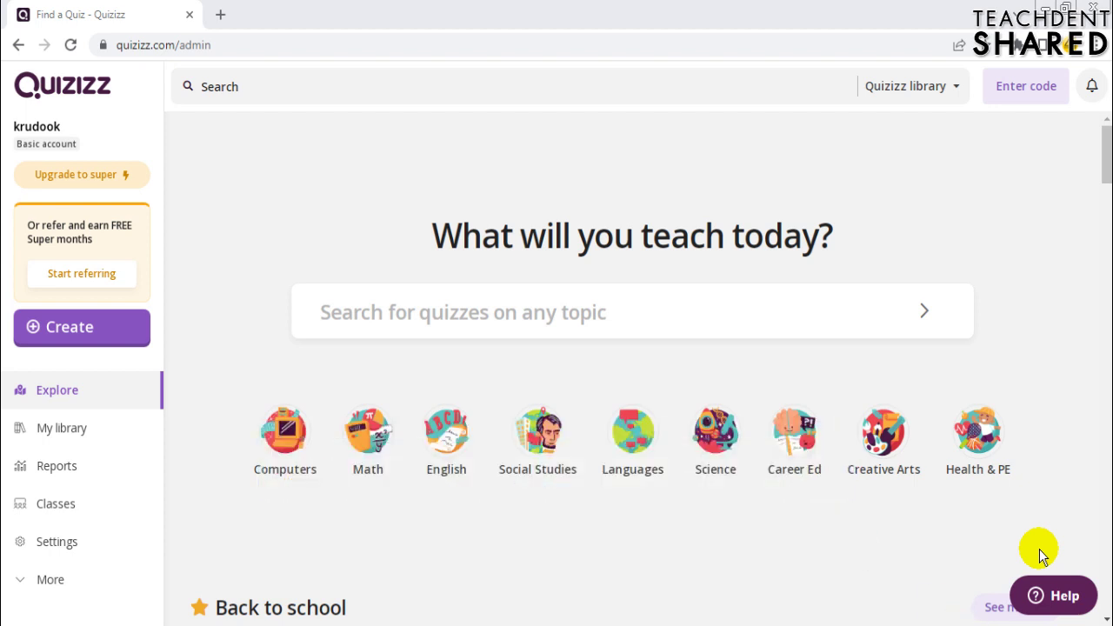
Step: Start creating a new activity and choose Quiz as its type
{"action": "key", "text": "ctrl+plus"}
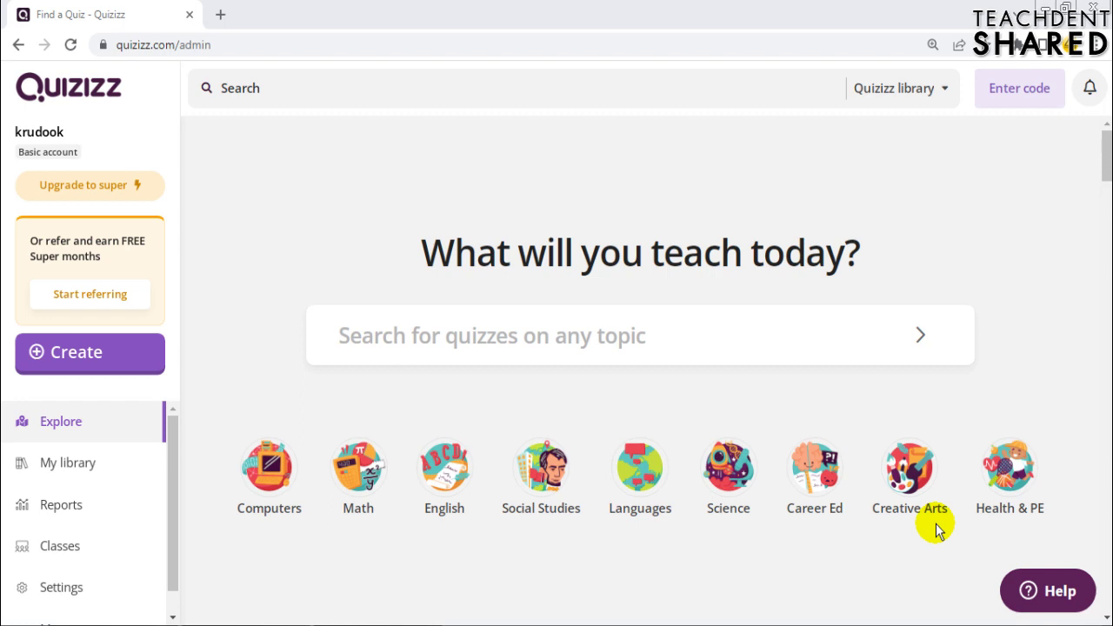
{"action": "left_click", "coordinate": [121, 359]}
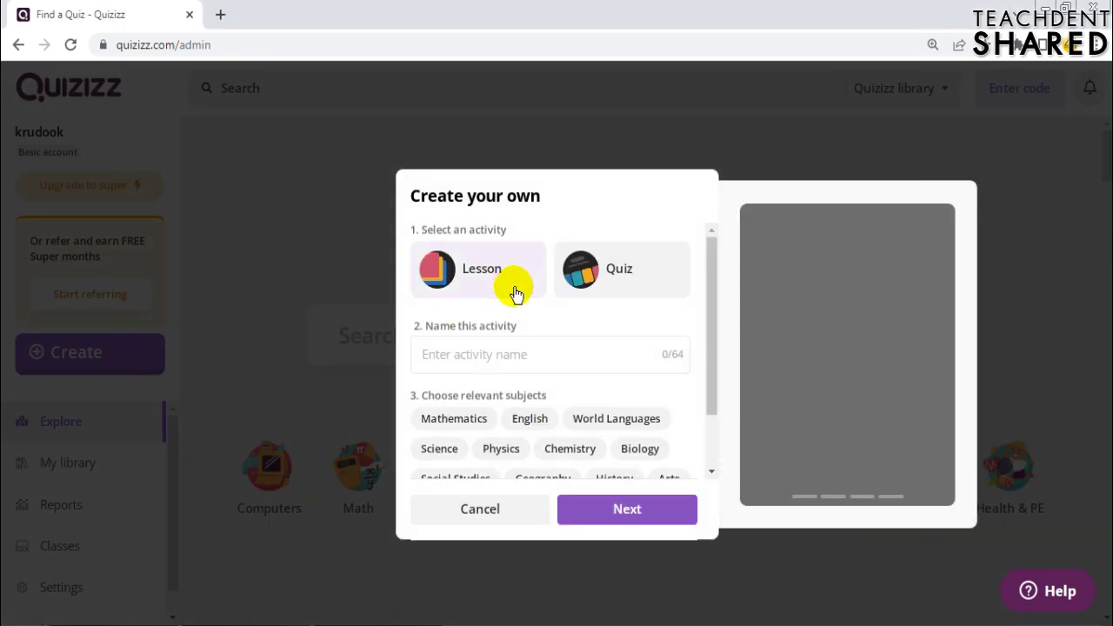
{"action": "left_click", "coordinate": [449, 272]}
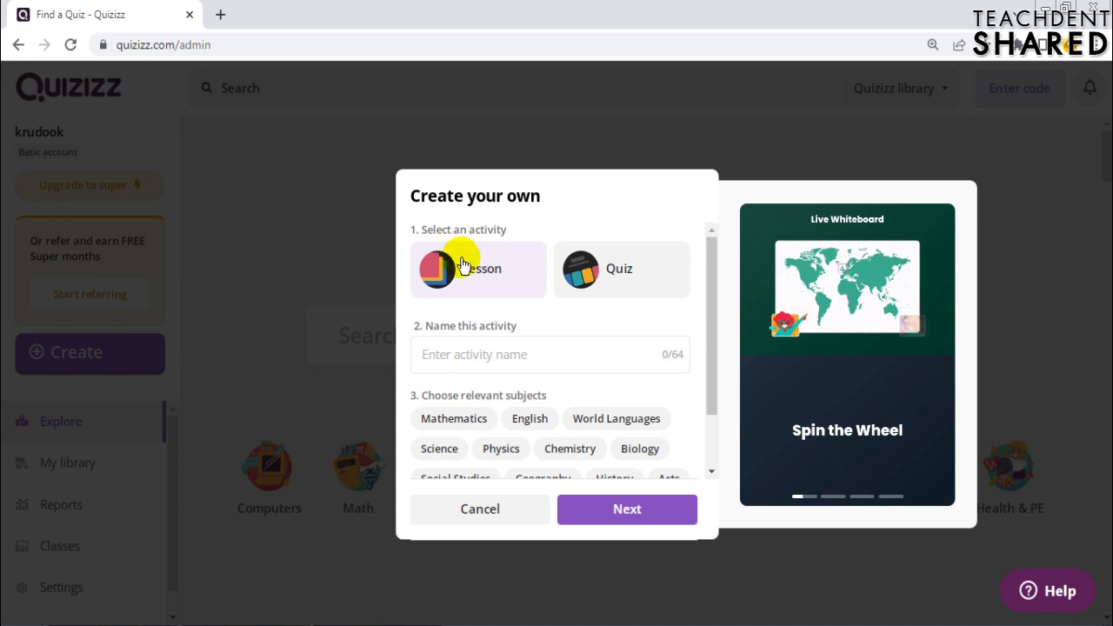
{"action": "left_click", "coordinate": [626, 278]}
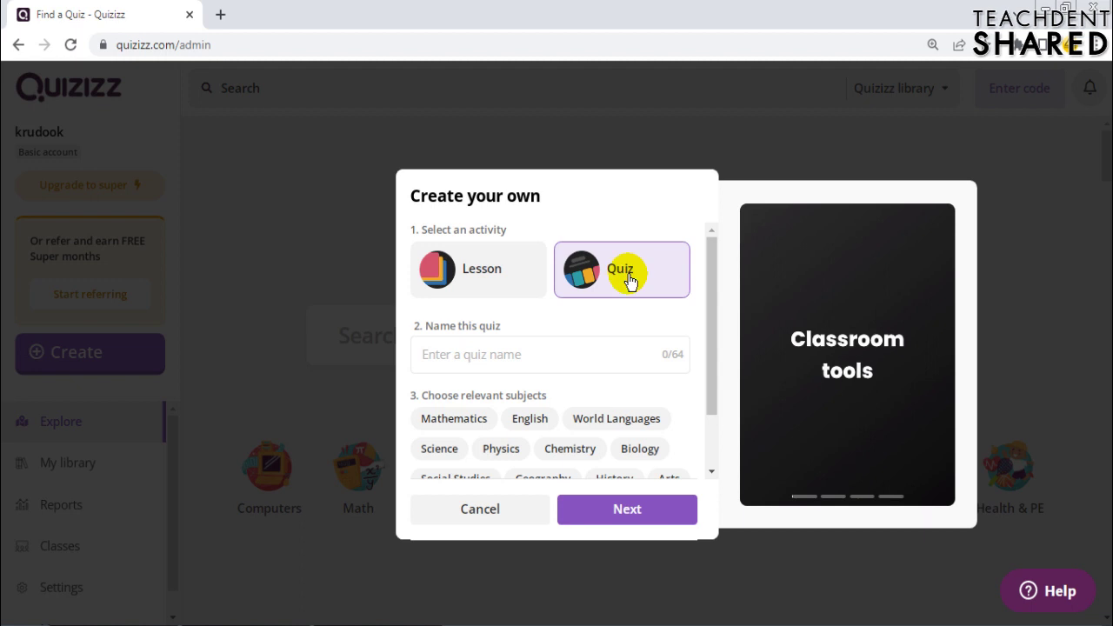
Step: Name the quiz TDS QUIZ 2022, assign the Computers subject and continue to the quiz editor
{"action": "left_click", "coordinate": [515, 353]}
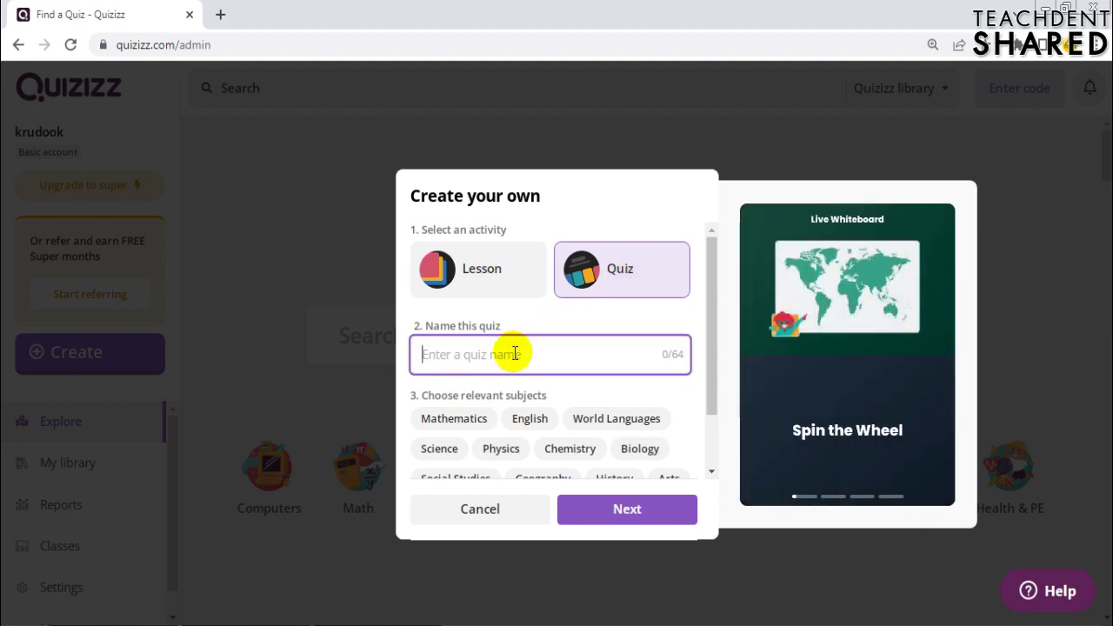
{"action": "type", "text": "TDS Q"}
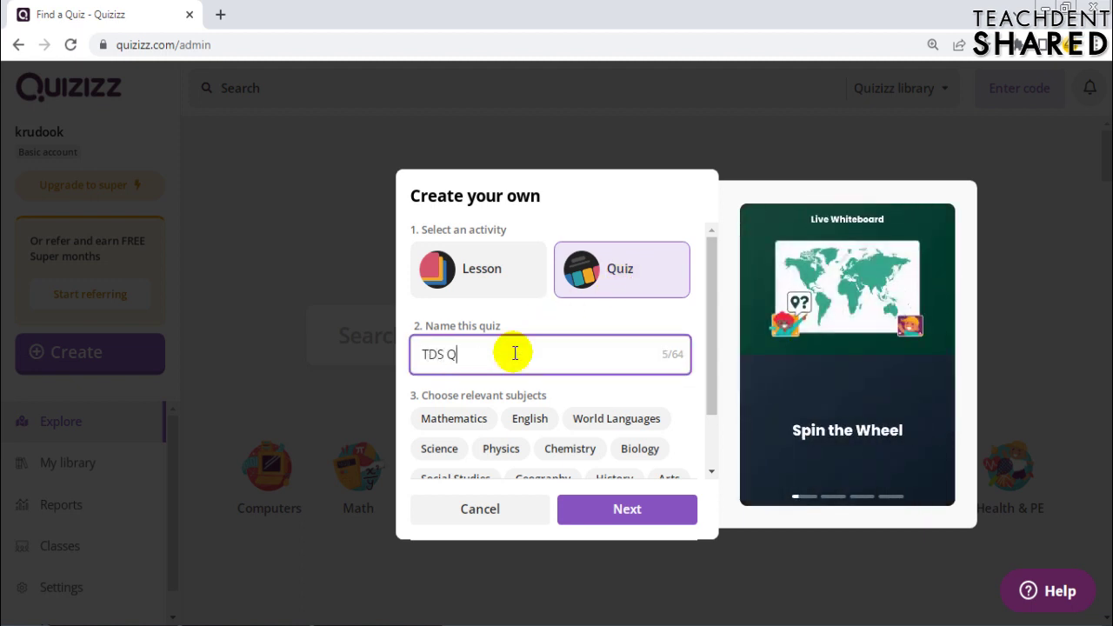
{"action": "type", "text": "UIZ 2"}
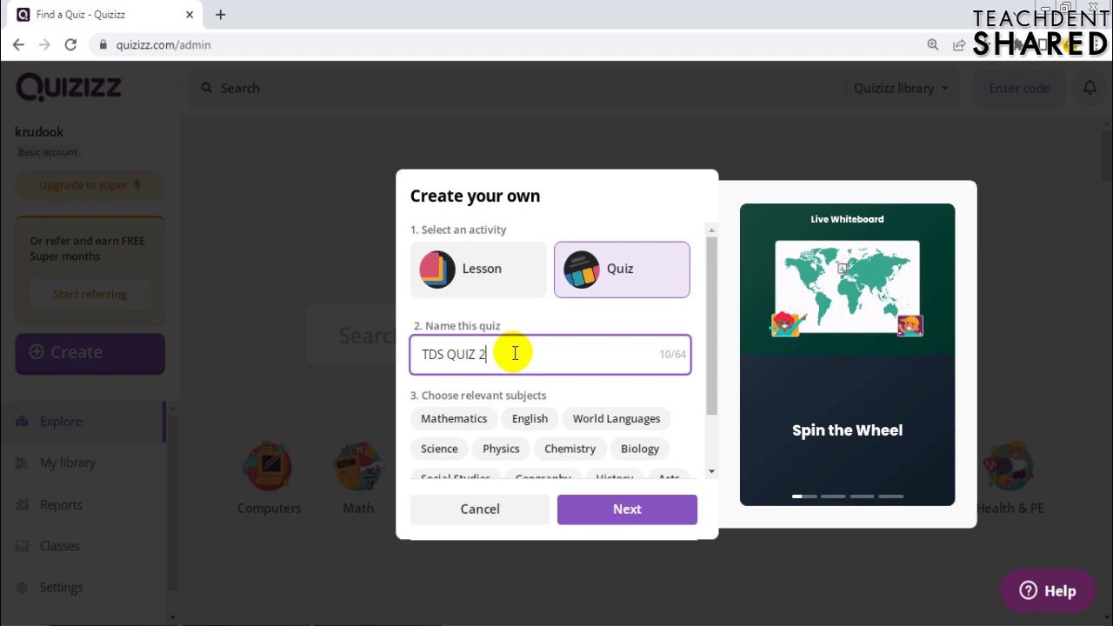
{"action": "type", "text": "022"}
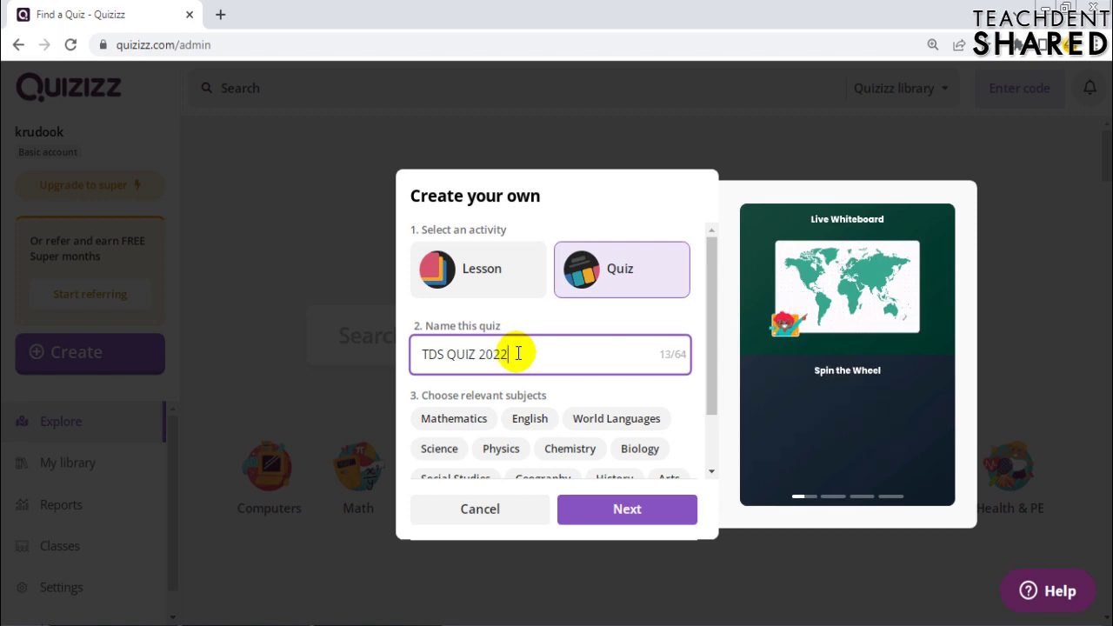
{"action": "scroll", "coordinate": [517, 357], "scroll_direction": "down", "scroll_amount": 1}
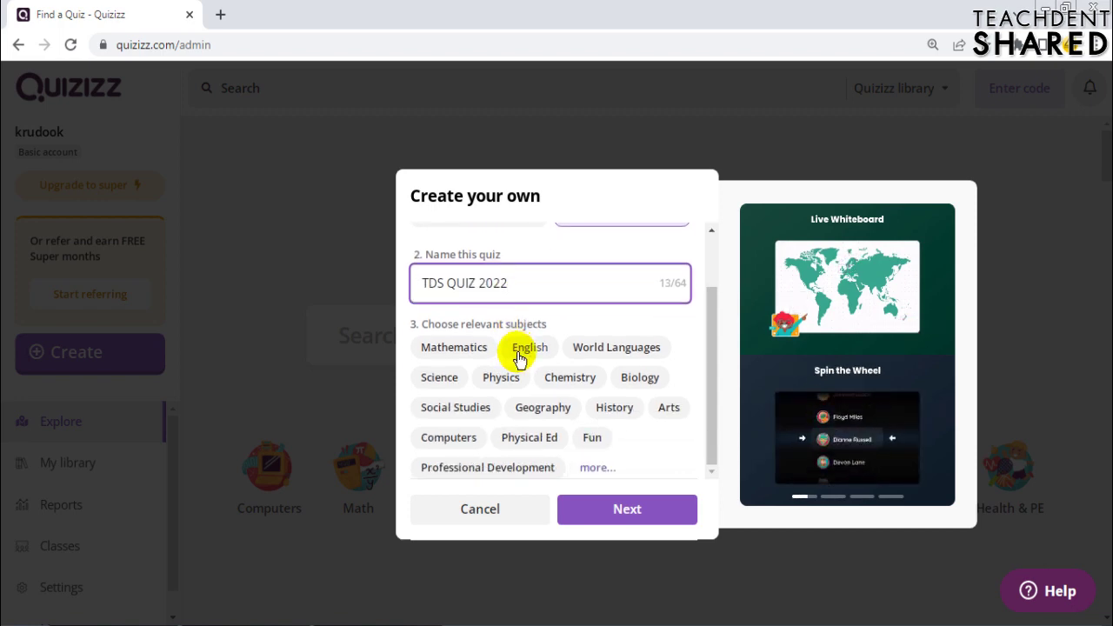
{"action": "left_click", "coordinate": [471, 444]}
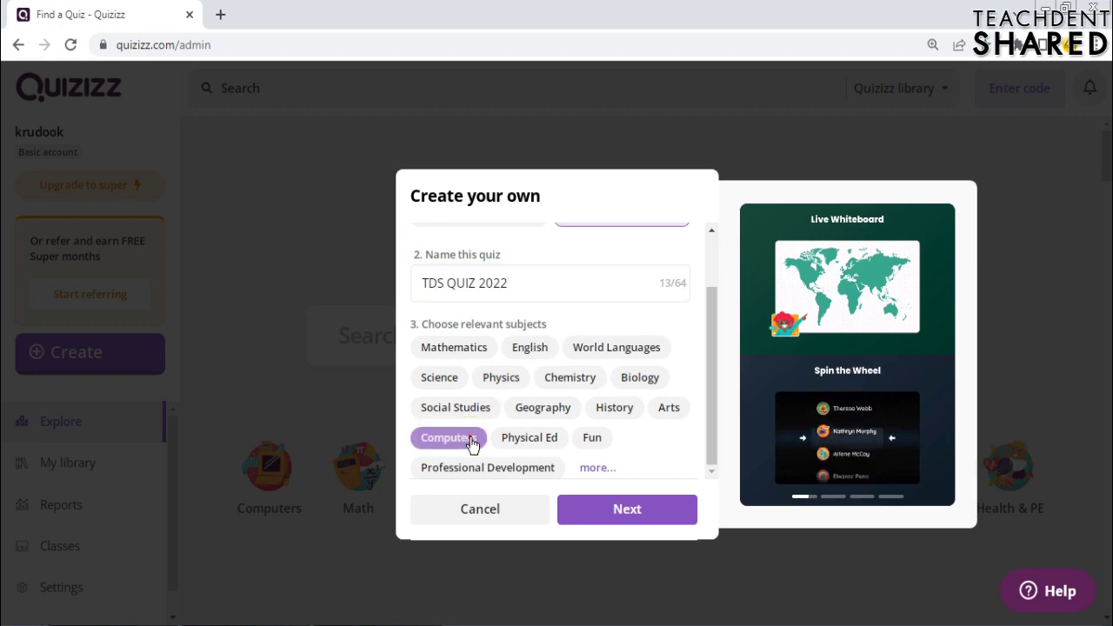
{"action": "left_click", "coordinate": [635, 514]}
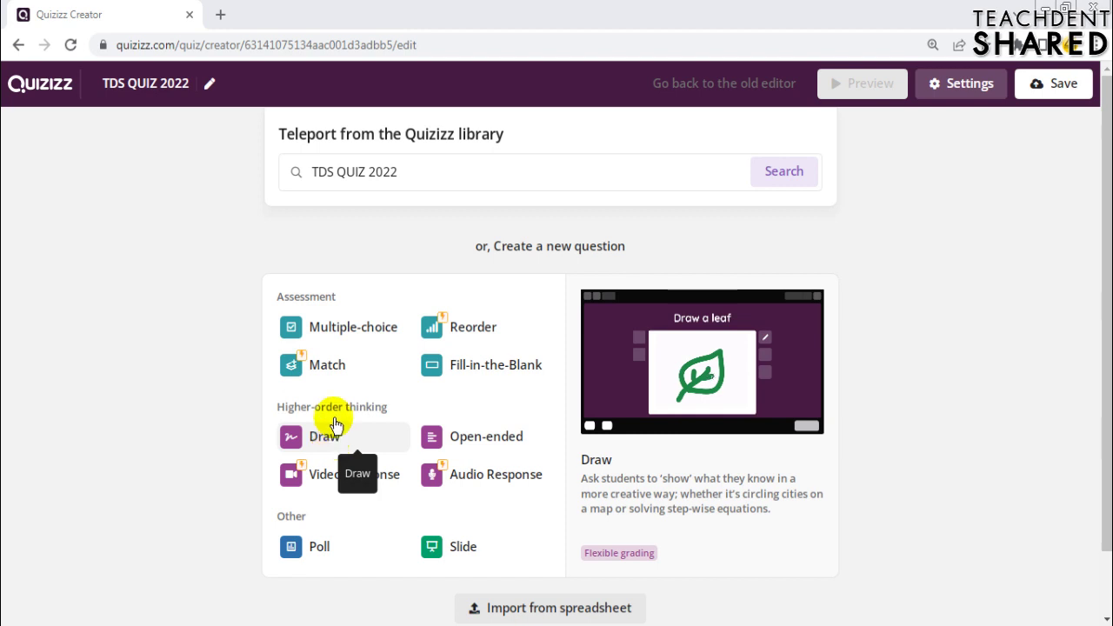
Step: Add a multiple-choice question with the text "เครื่องมือบริหารจัดการชั้นเรียน" copied from question 1 in the rf Notepad file
{"action": "left_click", "coordinate": [354, 328]}
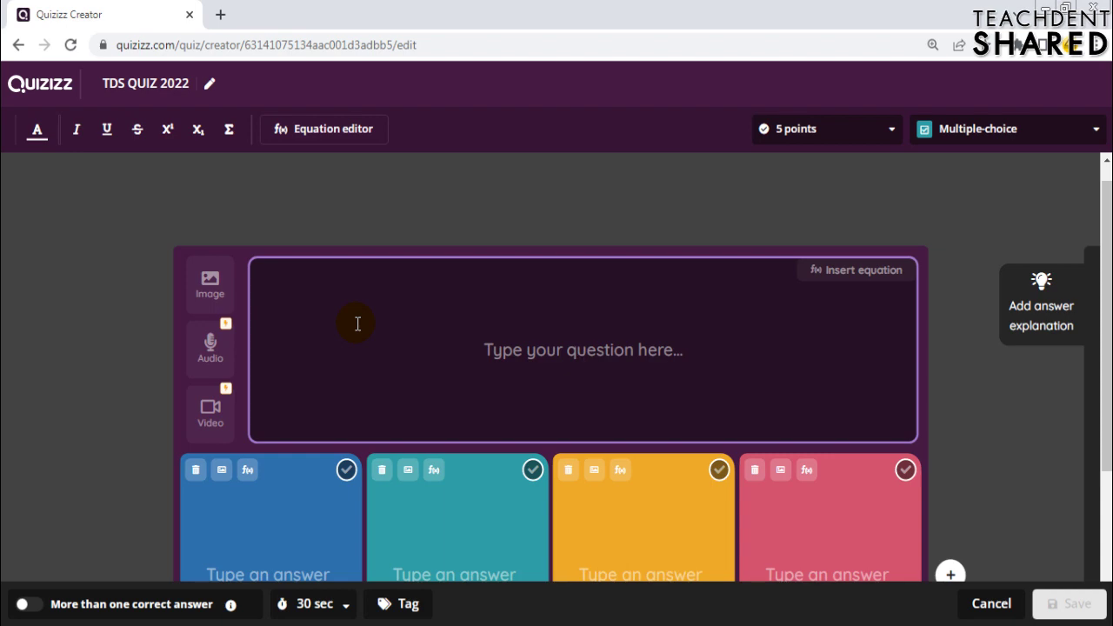
{"action": "key", "text": "alt+Tab"}
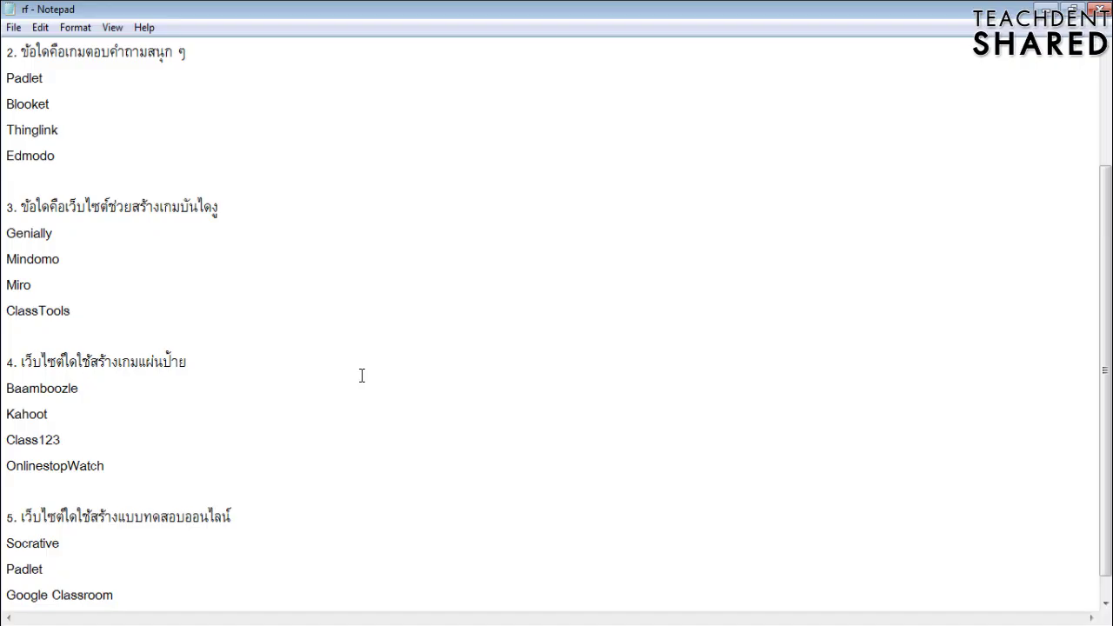
{"action": "scroll", "coordinate": [149, 67], "scroll_direction": "up", "scroll_amount": 2}
{"action": "left_click_drag", "start_coordinate": [187, 54], "coordinate": [26, 52]}
{"action": "key", "text": "ctrl+c"}
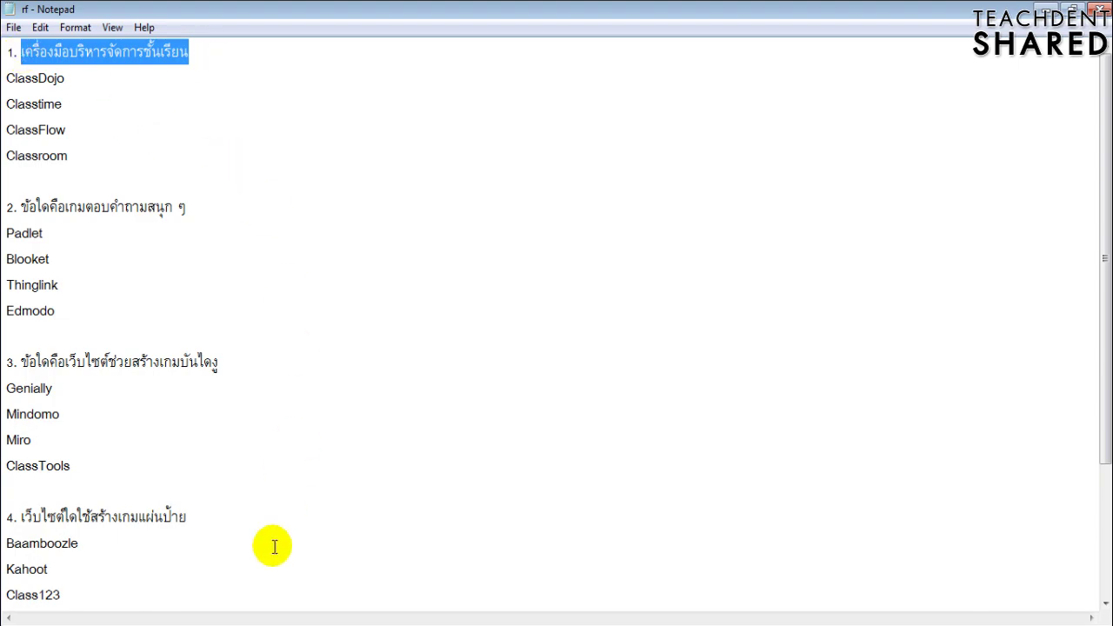
{"action": "key", "text": "alt+Tab"}
{"action": "left_click", "coordinate": [502, 333]}
{"action": "key", "text": "ctrl+v"}
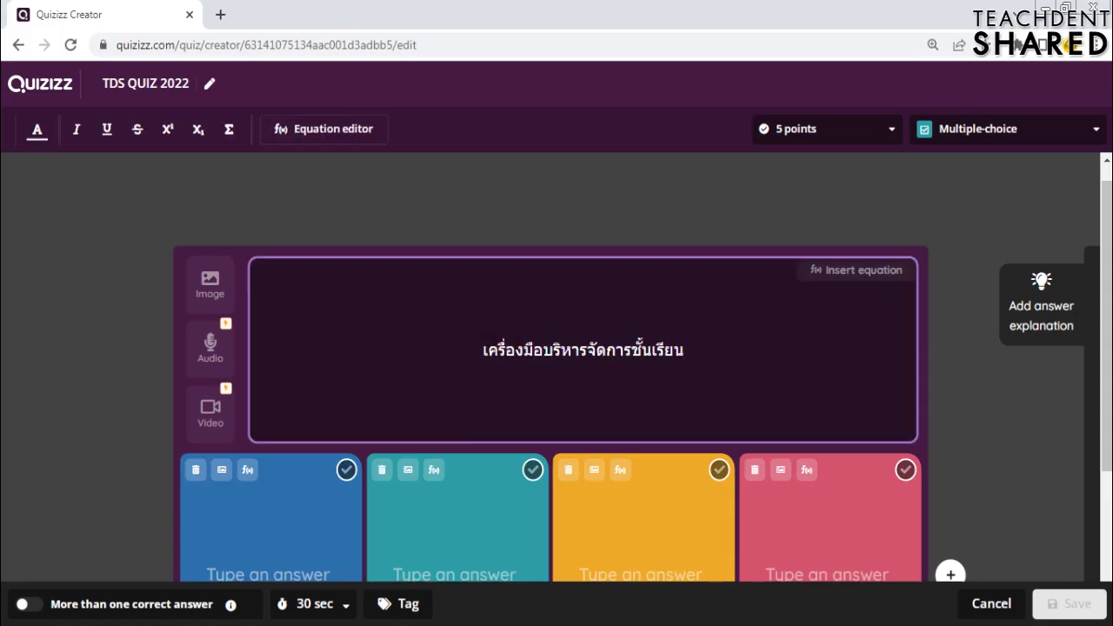
Step: Copy ClassDojo from the Notepad list into the question's first answer option
{"action": "key", "text": "alt+Tab"}
{"action": "left_click_drag", "start_coordinate": [77, 154], "coordinate": [11, 81]}
{"action": "left_click", "coordinate": [27, 84]}
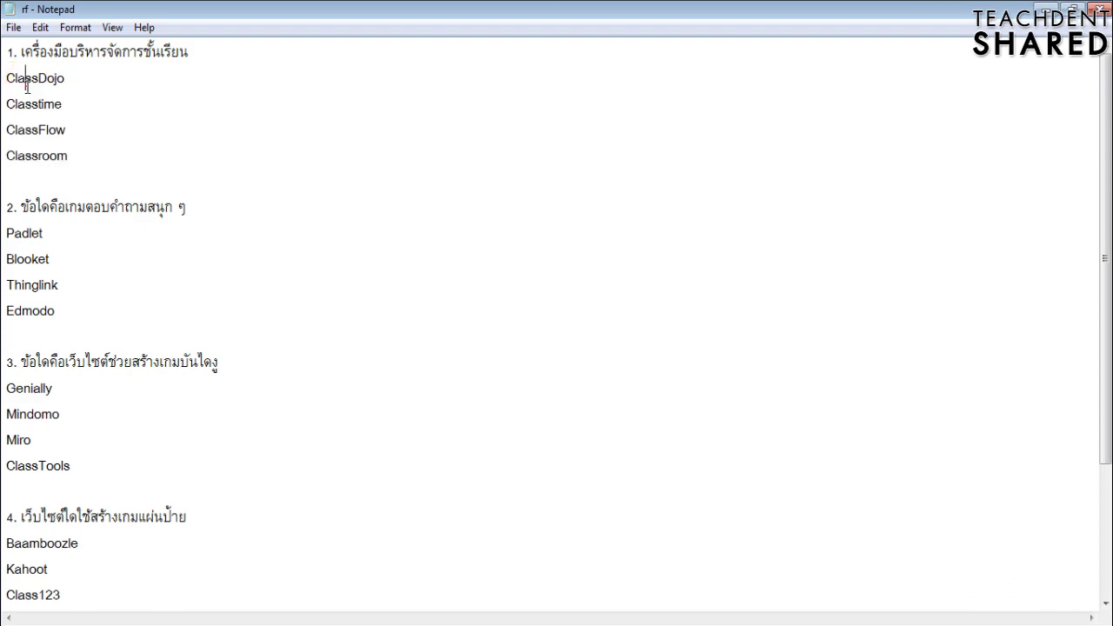
{"action": "left_click", "coordinate": [82, 146]}
{"action": "left_click", "coordinate": [78, 77]}
{"action": "key", "text": "shift+Home"}
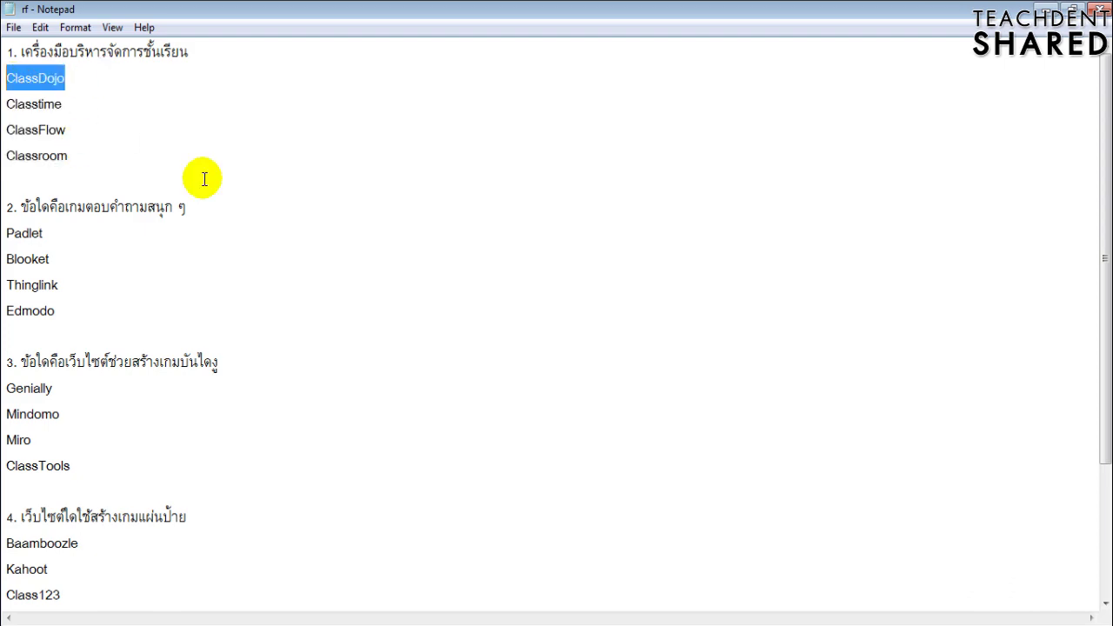
{"action": "key", "text": "ctrl+c"}
{"action": "key", "text": "alt+Tab"}
{"action": "left_click", "coordinate": [255, 511]}
{"action": "key", "text": "ctrl+v"}
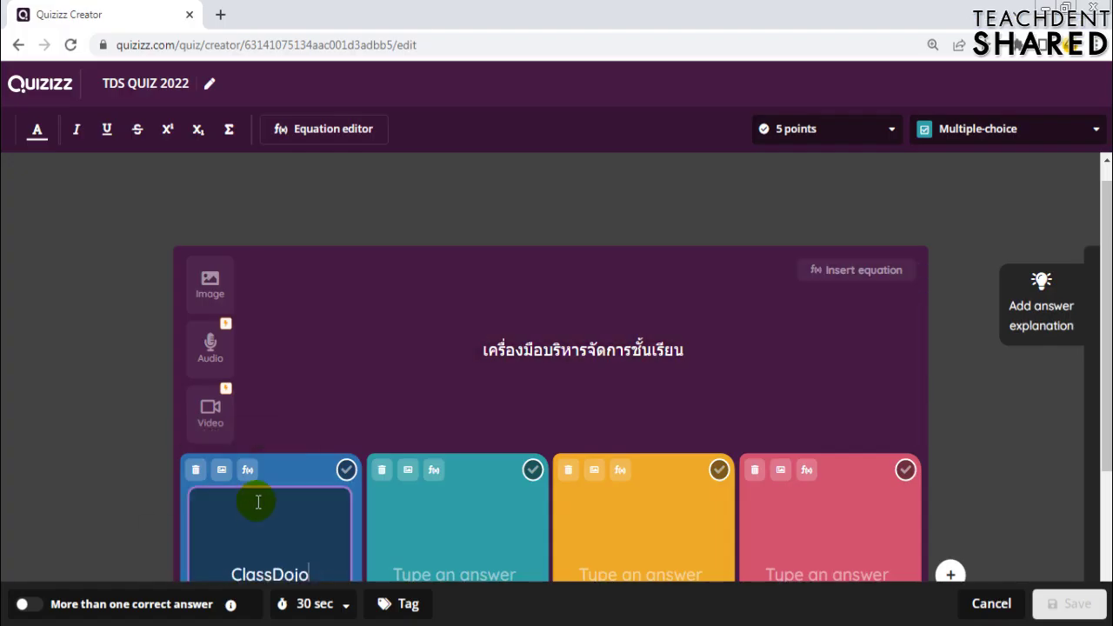
Step: Copy Classtime from the Notepad list into the second answer option
{"action": "key", "text": "alt+Tab"}
{"action": "left_click_drag", "start_coordinate": [87, 106], "coordinate": [3, 117]}
{"action": "key", "text": "ctrl+c"}
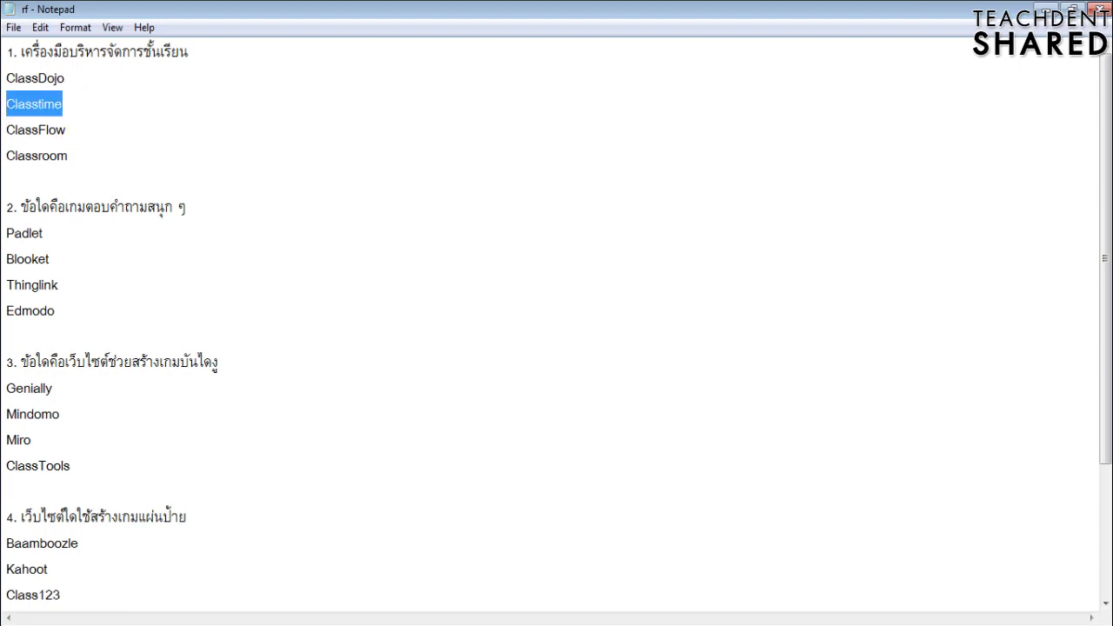
{"action": "key", "text": "alt+Tab"}
{"action": "left_click", "coordinate": [443, 518]}
{"action": "key", "text": "ctrl+v"}
Step: Copy ClassFlow from the Notepad list into the third answer option
{"action": "key", "text": "alt+Tab"}
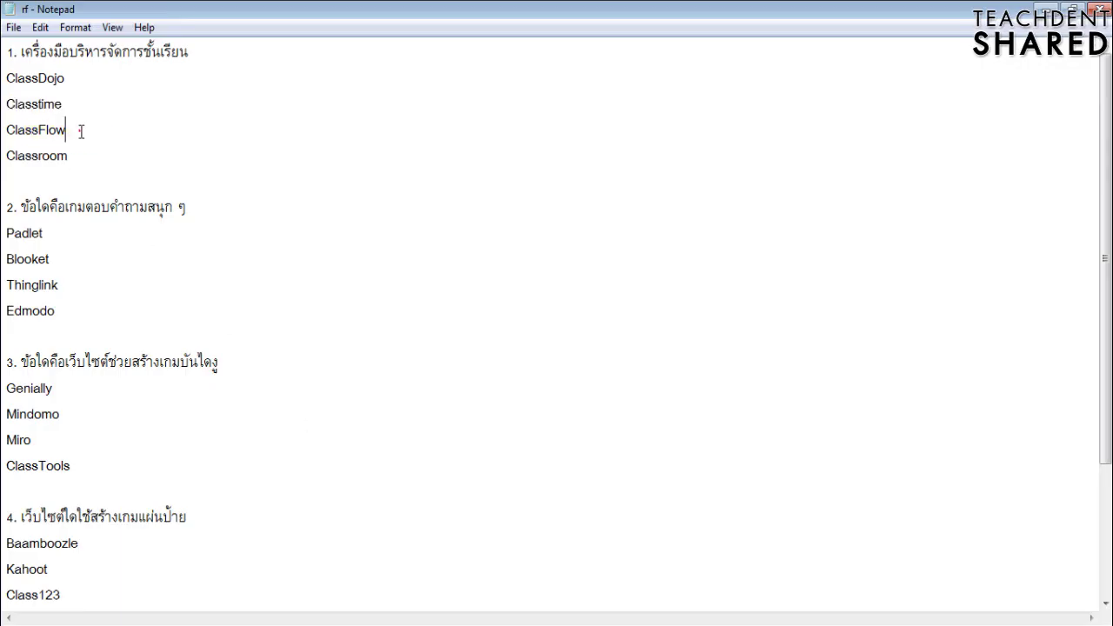
{"action": "left_click_drag", "start_coordinate": [84, 130], "coordinate": [2, 135]}
{"action": "key", "text": "ctrl+c"}
{"action": "key", "text": "alt+Tab"}
{"action": "left_click", "coordinate": [586, 545]}
{"action": "key", "text": "ctrl+v"}
Step: Copy Classroom from the Notepad list into the fourth answer option
{"action": "key", "text": "alt+Tab"}
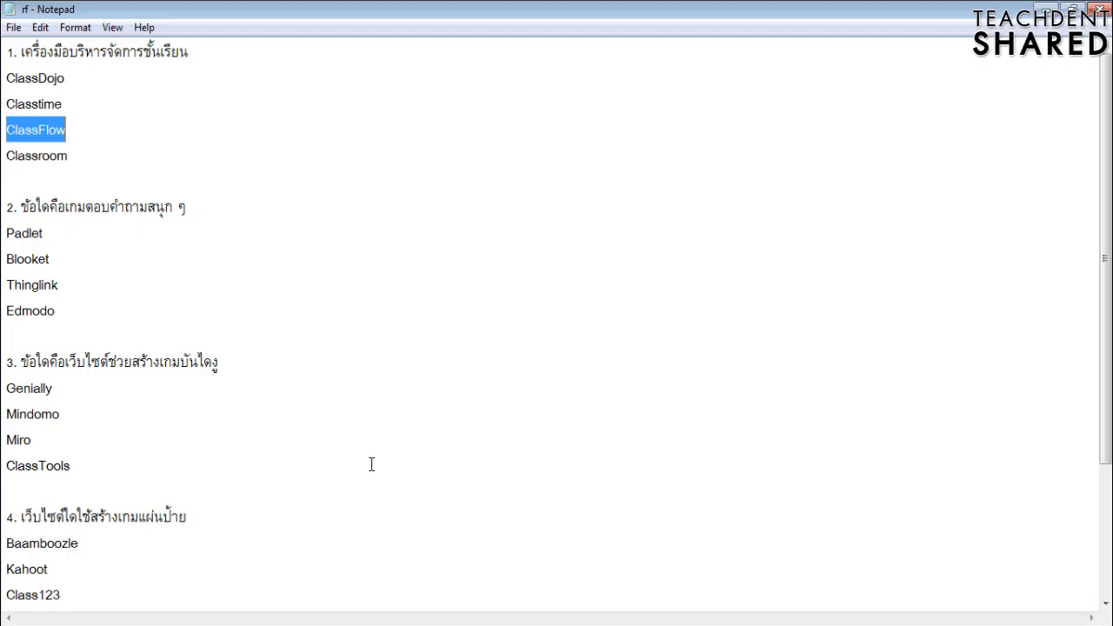
{"action": "double_click", "coordinate": [100, 152]}
{"action": "key", "text": "ctrl+c"}
{"action": "key", "text": "alt+Tab"}
{"action": "left_click", "coordinate": [766, 505]}
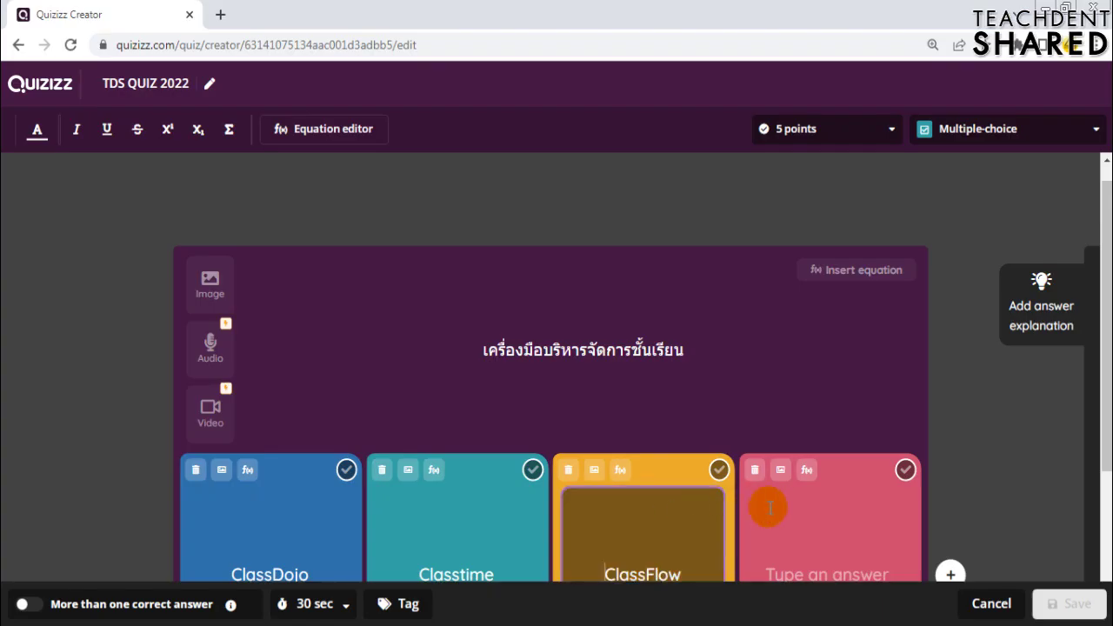
{"action": "key", "text": "ctrl+v"}
{"action": "left_click", "coordinate": [387, 333]}
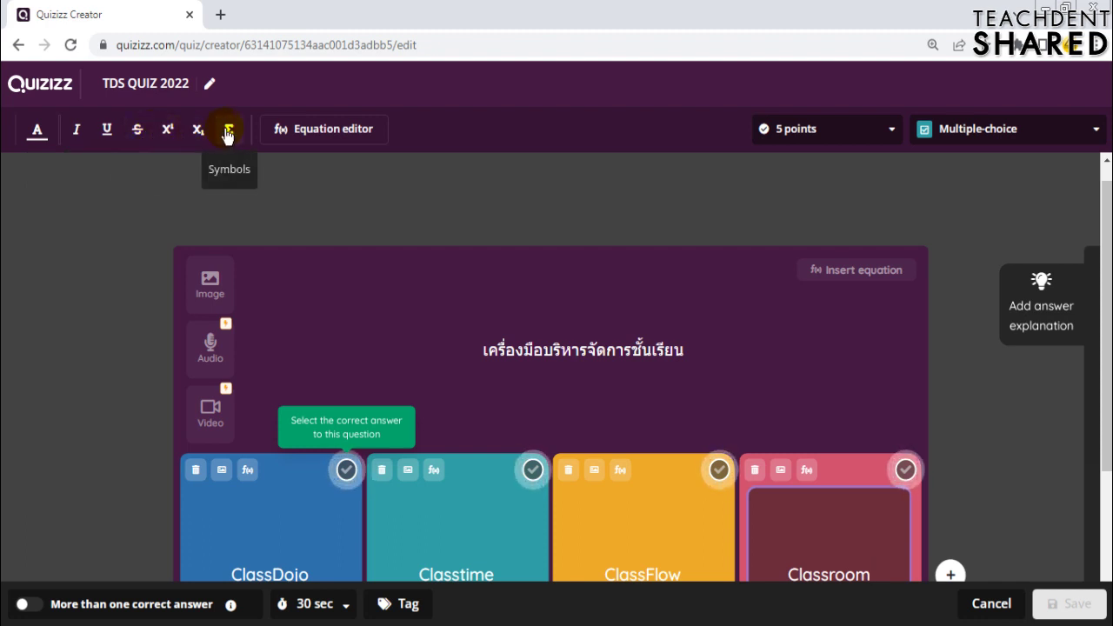
Step: Look through the available point values and set the question to 6 points
{"action": "left_click", "coordinate": [830, 139]}
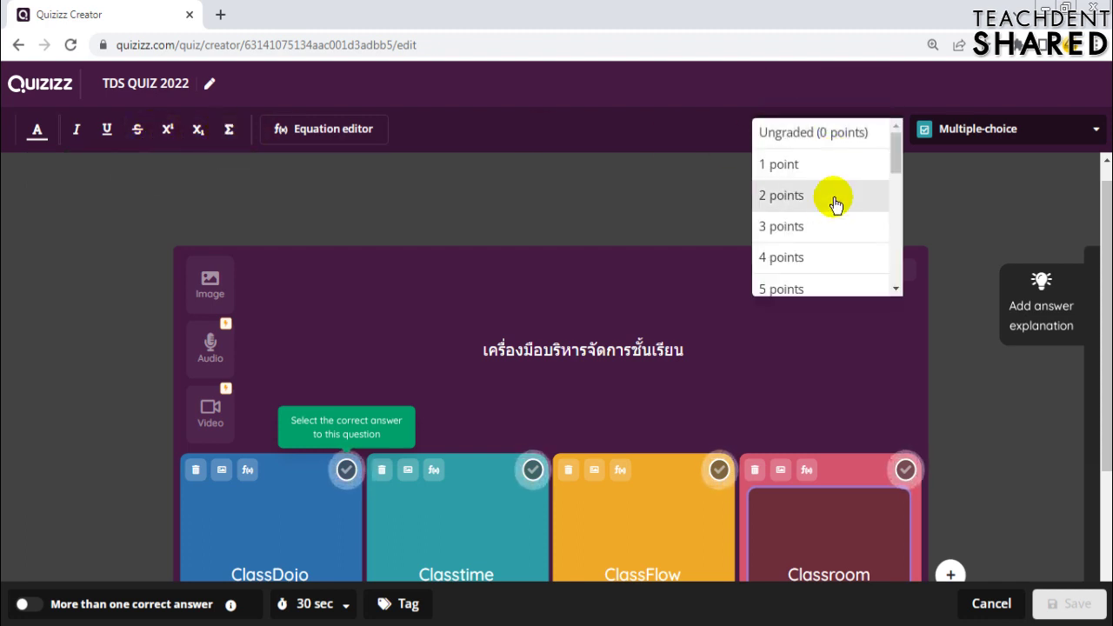
{"action": "scroll", "coordinate": [835, 204], "scroll_direction": "down", "scroll_amount": 3}
{"action": "scroll", "coordinate": [835, 203], "scroll_direction": "down", "scroll_amount": 3}
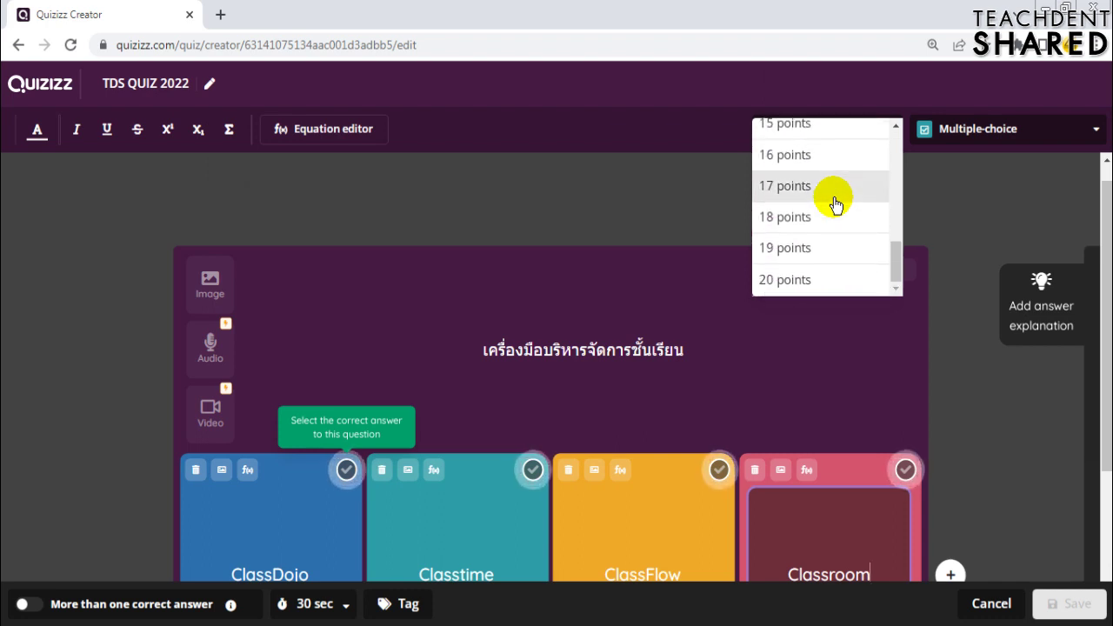
{"action": "scroll", "coordinate": [835, 204], "scroll_direction": "up", "scroll_amount": 5}
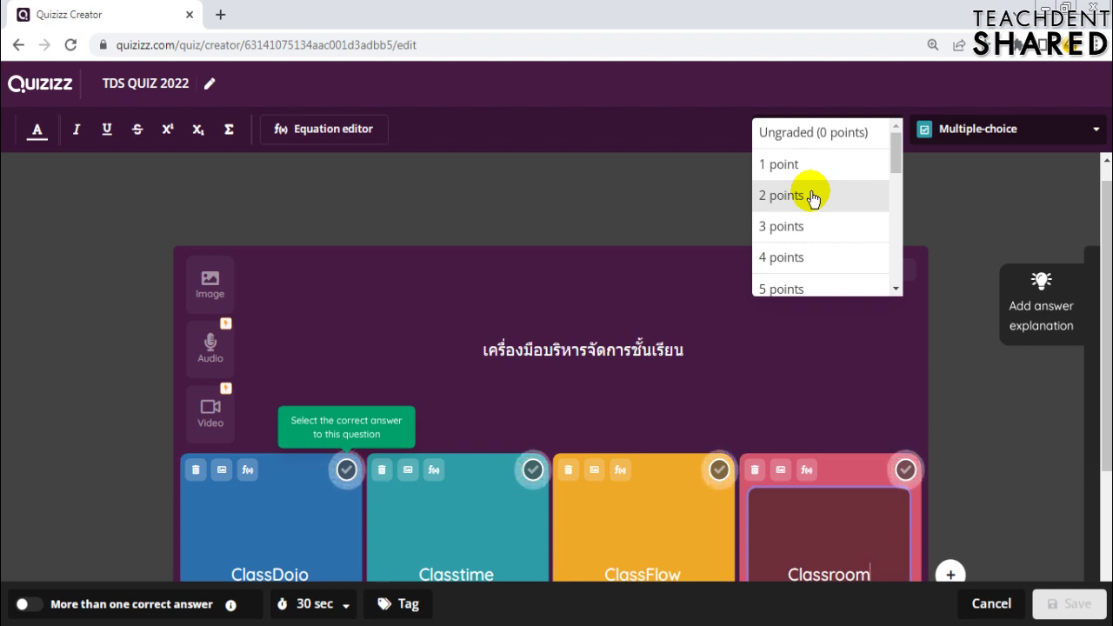
{"action": "left_click", "coordinate": [669, 168]}
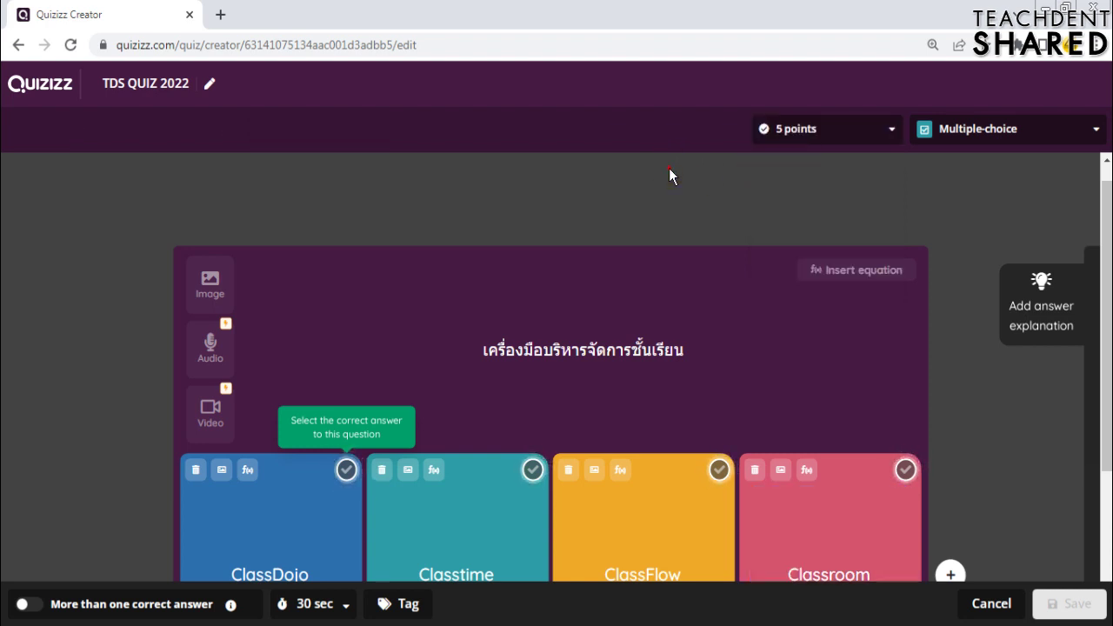
{"action": "left_click", "coordinate": [798, 133]}
{"action": "scroll", "coordinate": [786, 253], "scroll_direction": "down", "scroll_amount": 1}
{"action": "left_click", "coordinate": [783, 228]}
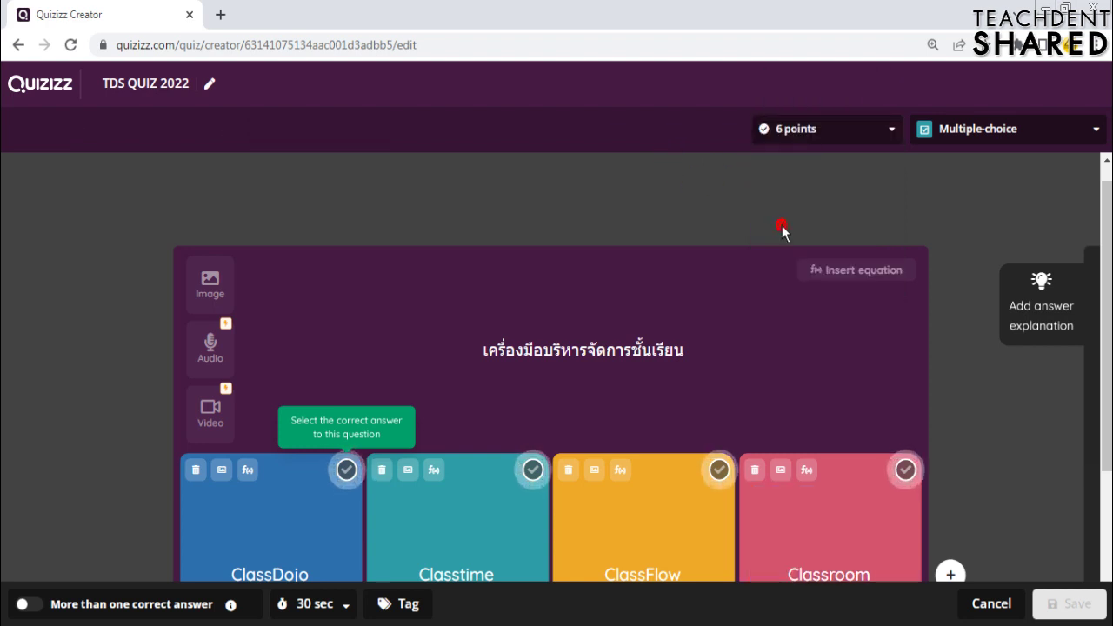
Step: Set the question's score to 5 points
{"action": "left_click", "coordinate": [807, 132]}
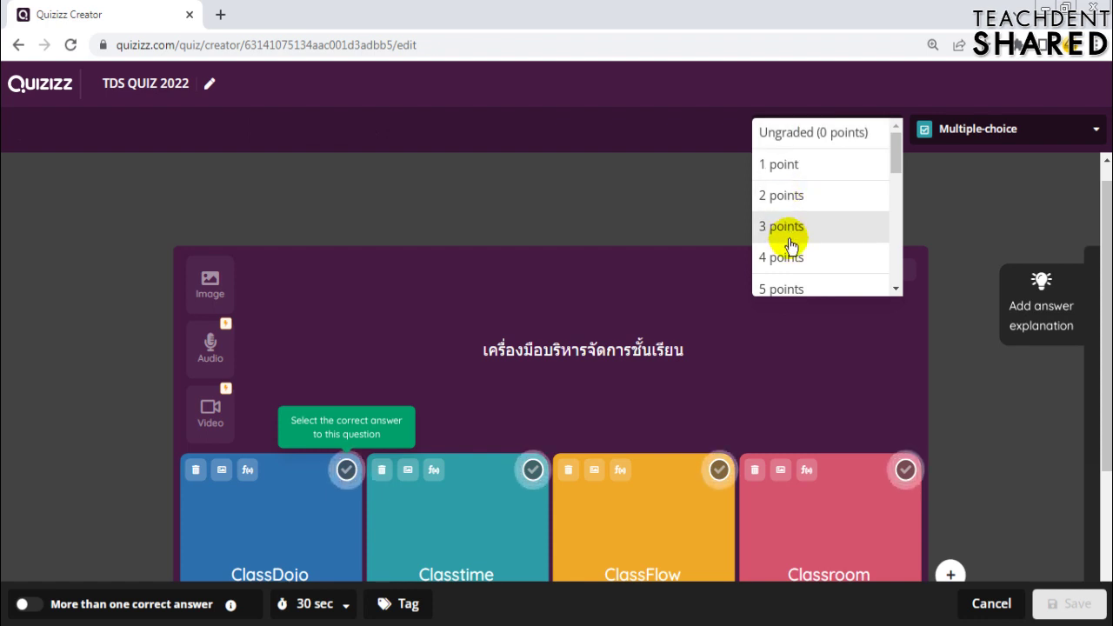
{"action": "scroll", "coordinate": [790, 230], "scroll_direction": "down", "scroll_amount": 1}
{"action": "left_click", "coordinate": [788, 213]}
{"action": "left_click", "coordinate": [961, 139]}
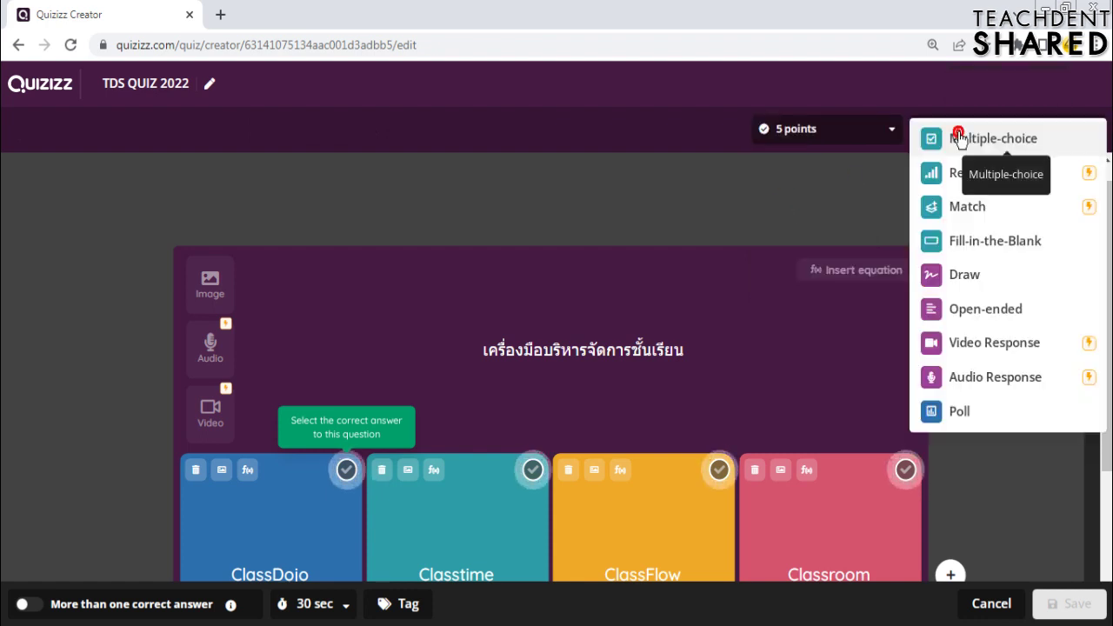
{"action": "left_click", "coordinate": [541, 205]}
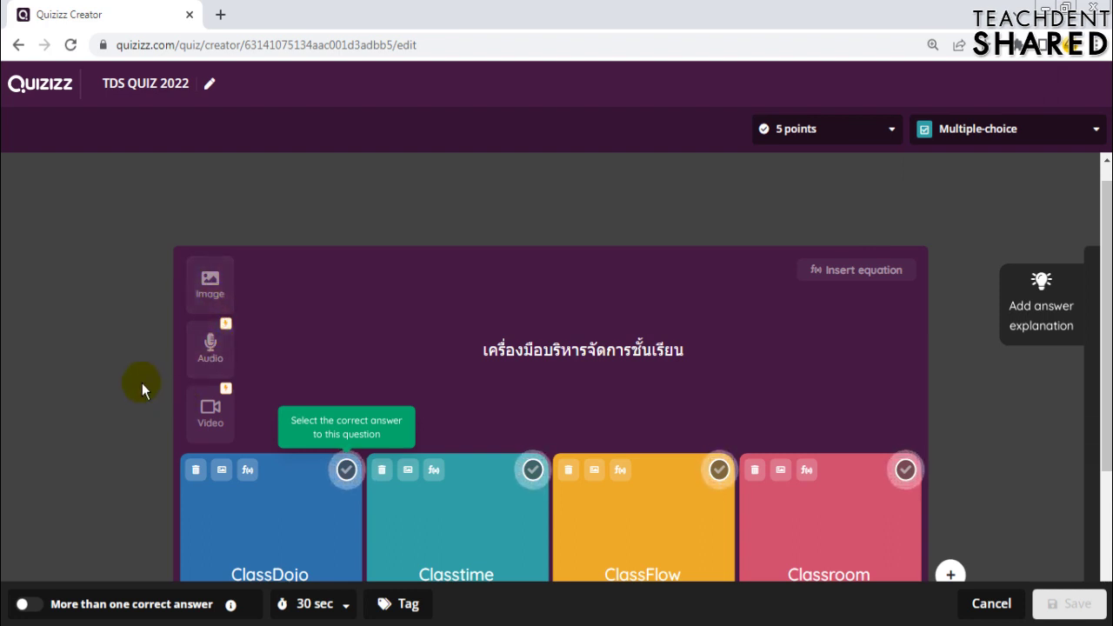
Step: Mark ClassDojo as the correct answer to the question
{"action": "scroll", "coordinate": [413, 400], "scroll_direction": "down", "scroll_amount": 2}
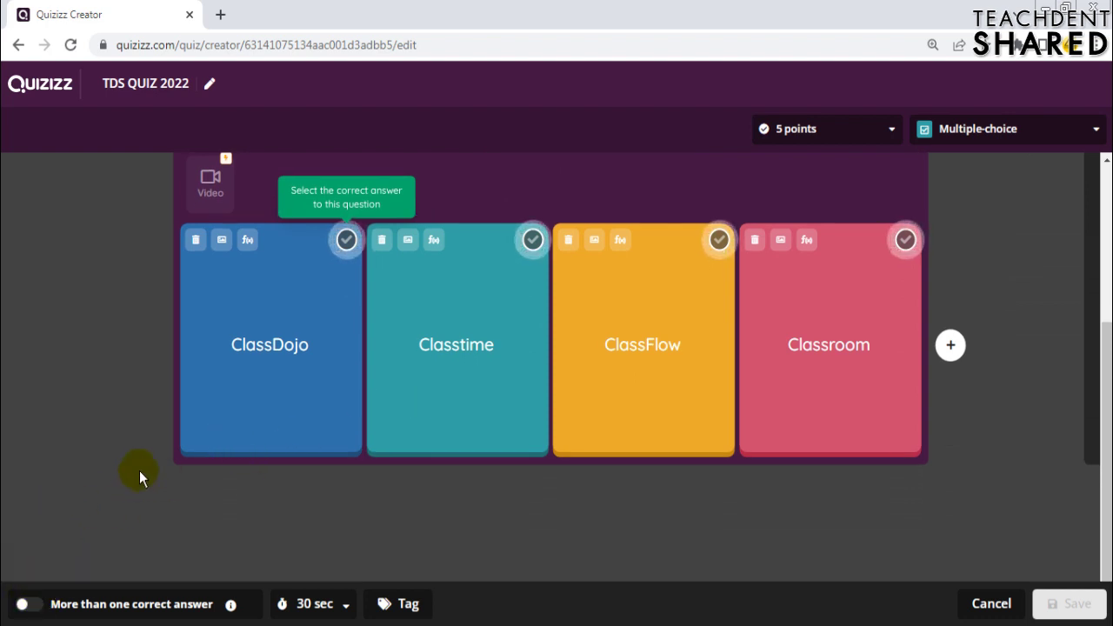
{"action": "scroll", "coordinate": [139, 457], "scroll_direction": "up", "scroll_amount": 1}
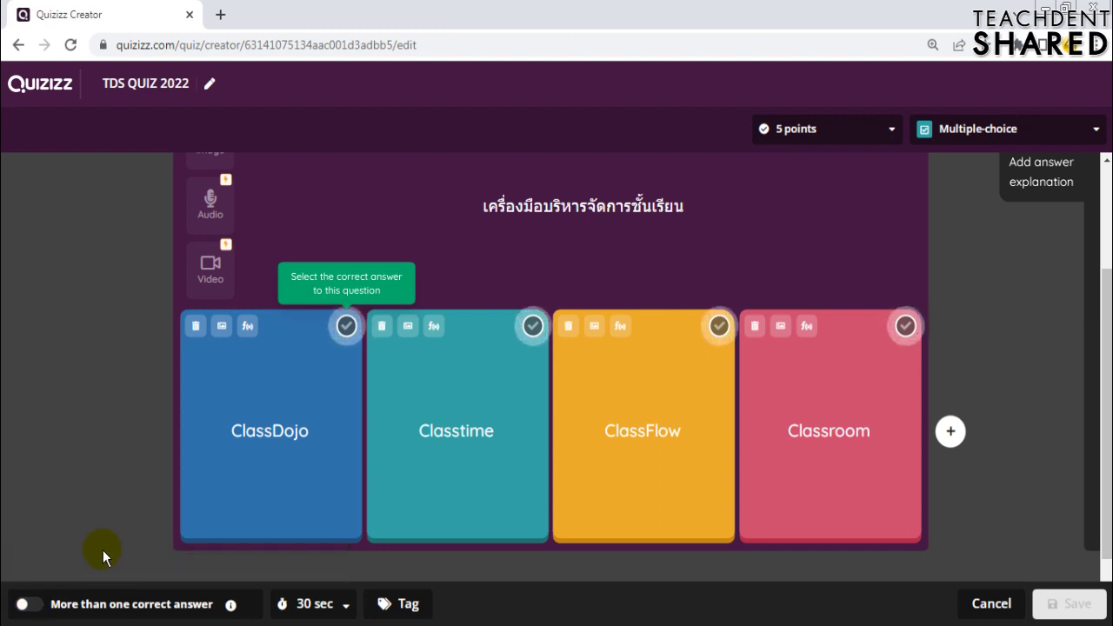
{"action": "scroll", "coordinate": [108, 543], "scroll_direction": "up", "scroll_amount": 1}
{"action": "scroll", "coordinate": [186, 442], "scroll_direction": "down", "scroll_amount": 1}
{"action": "scroll", "coordinate": [261, 426], "scroll_direction": "up", "scroll_amount": 2}
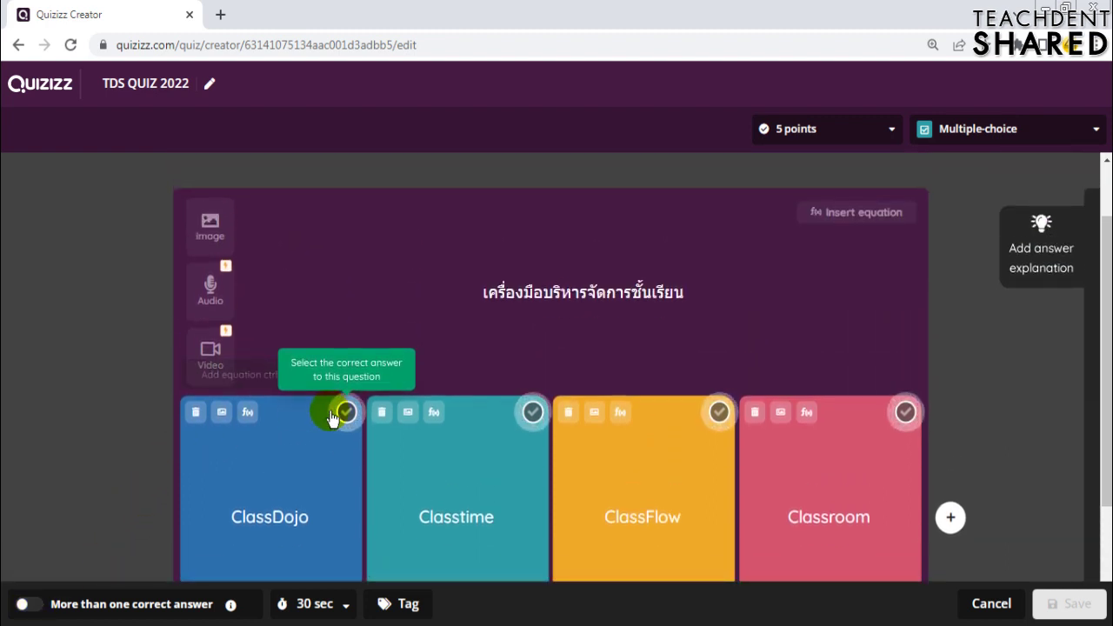
{"action": "left_click", "coordinate": [346, 412]}
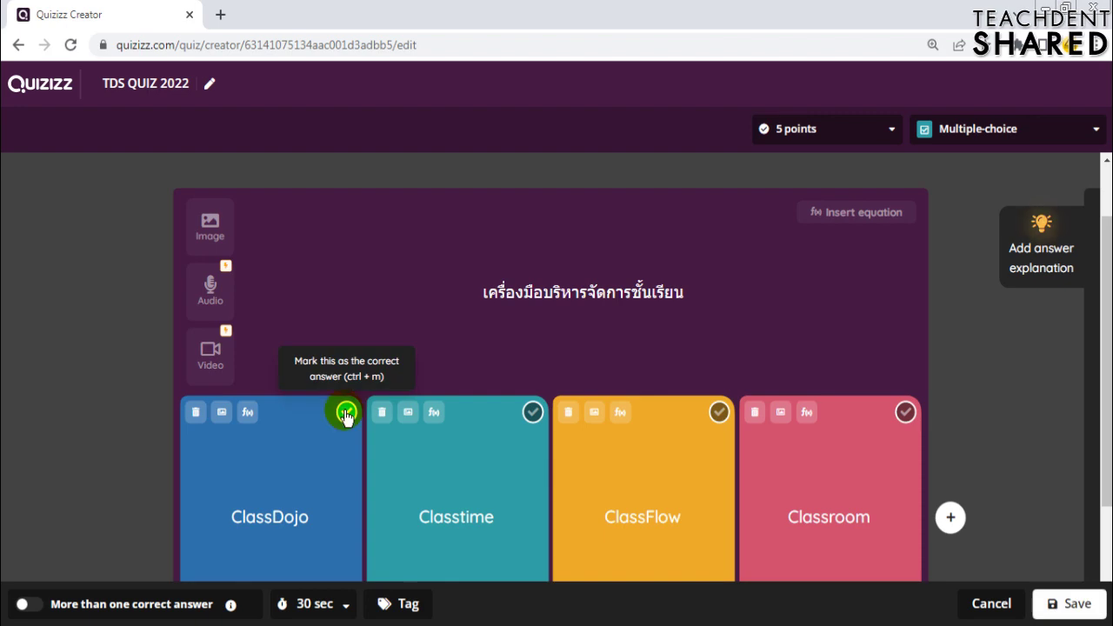
Step: Save the first question and add a new multiple-choice question to the quiz
{"action": "left_click", "coordinate": [1077, 605]}
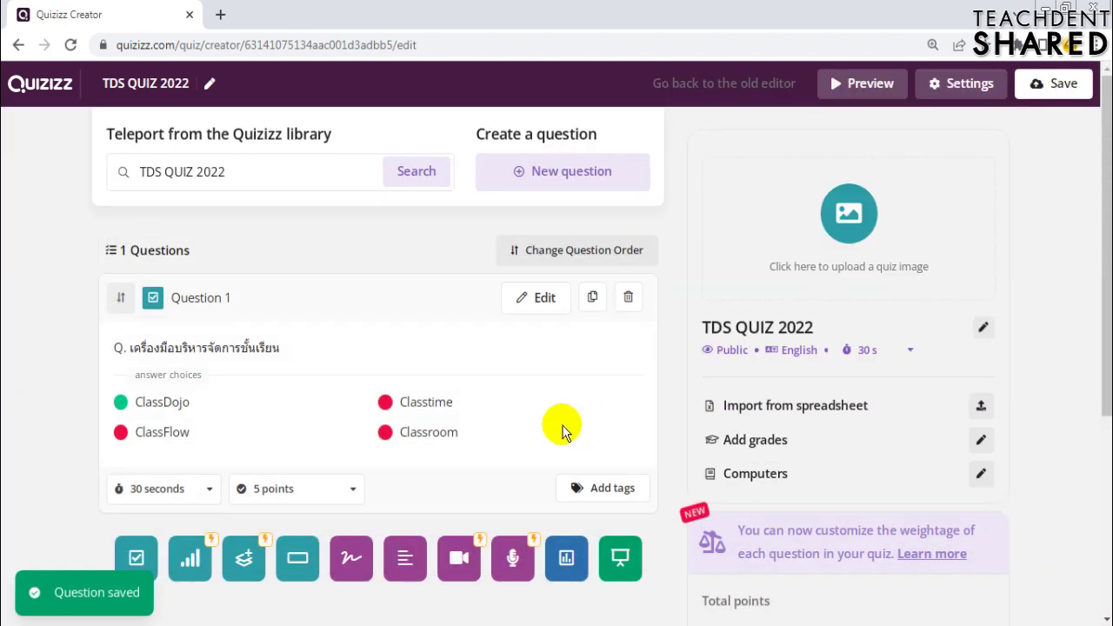
{"action": "scroll", "coordinate": [379, 397], "scroll_direction": "down", "scroll_amount": 1}
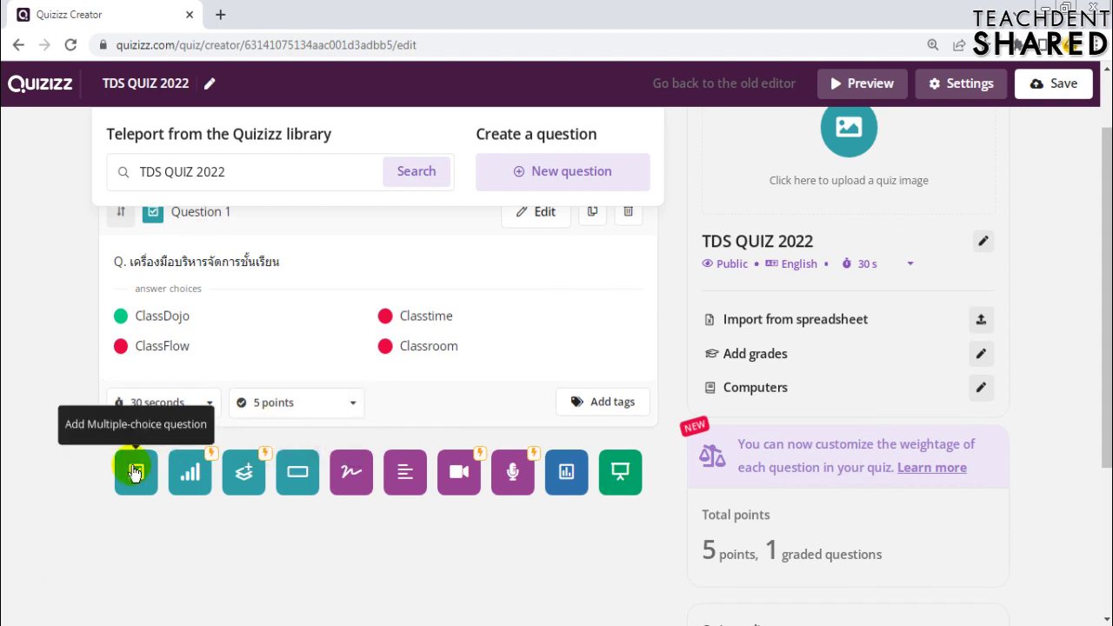
{"action": "left_click", "coordinate": [135, 471]}
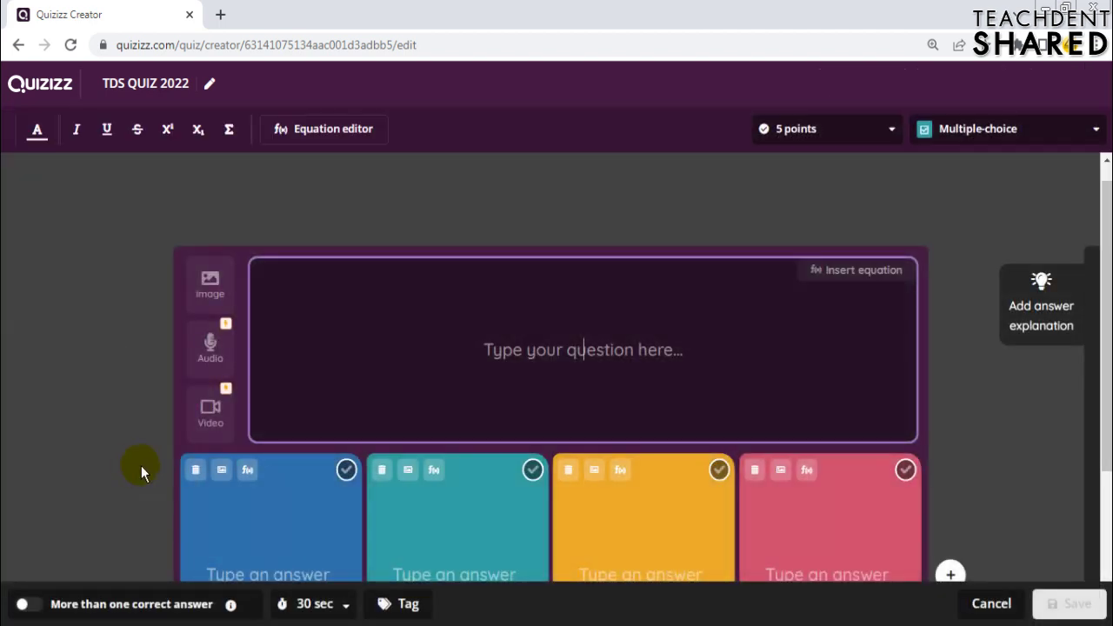
Step: Start inserting an image in the question, switch to the other browser, search Google for giphy and open the GIPHY site
{"action": "left_click", "coordinate": [217, 293]}
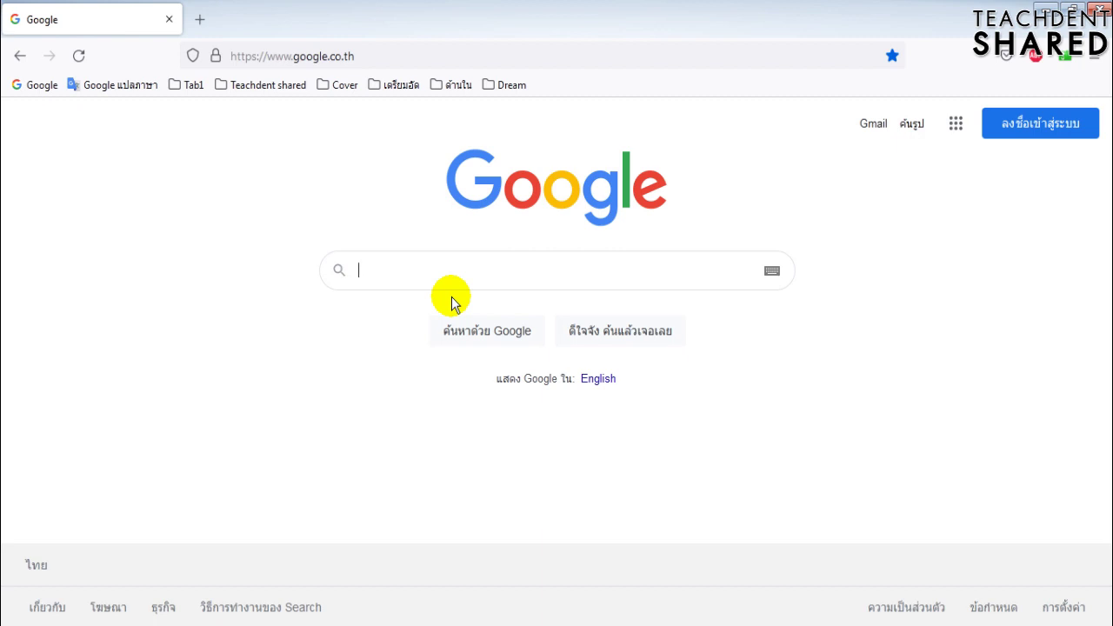
{"action": "type", "text": "giphy"}
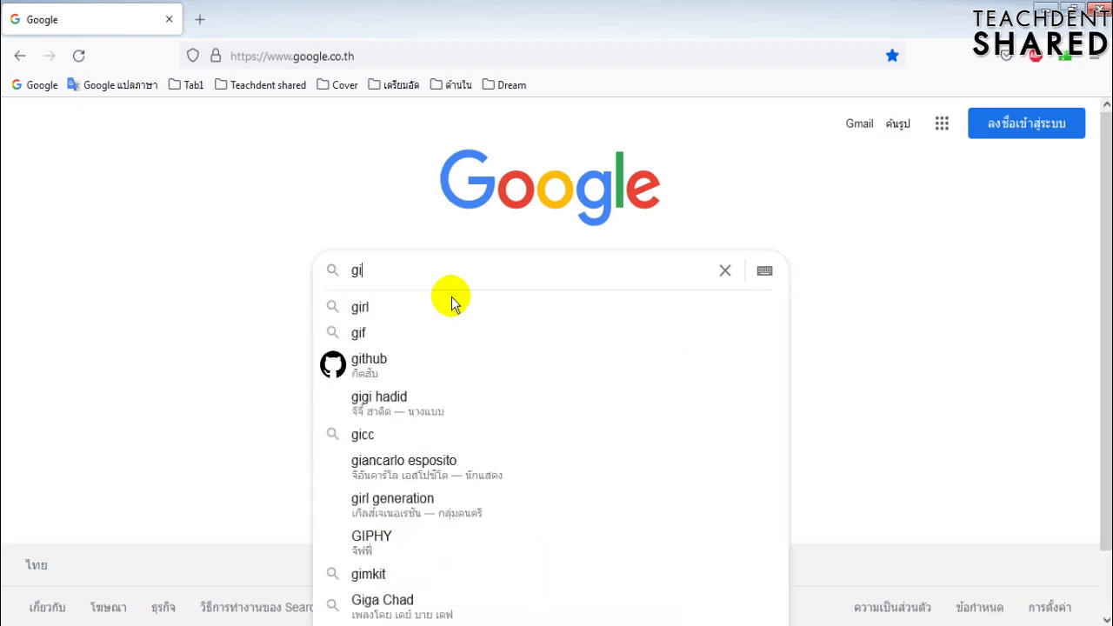
{"action": "left_click", "coordinate": [422, 312]}
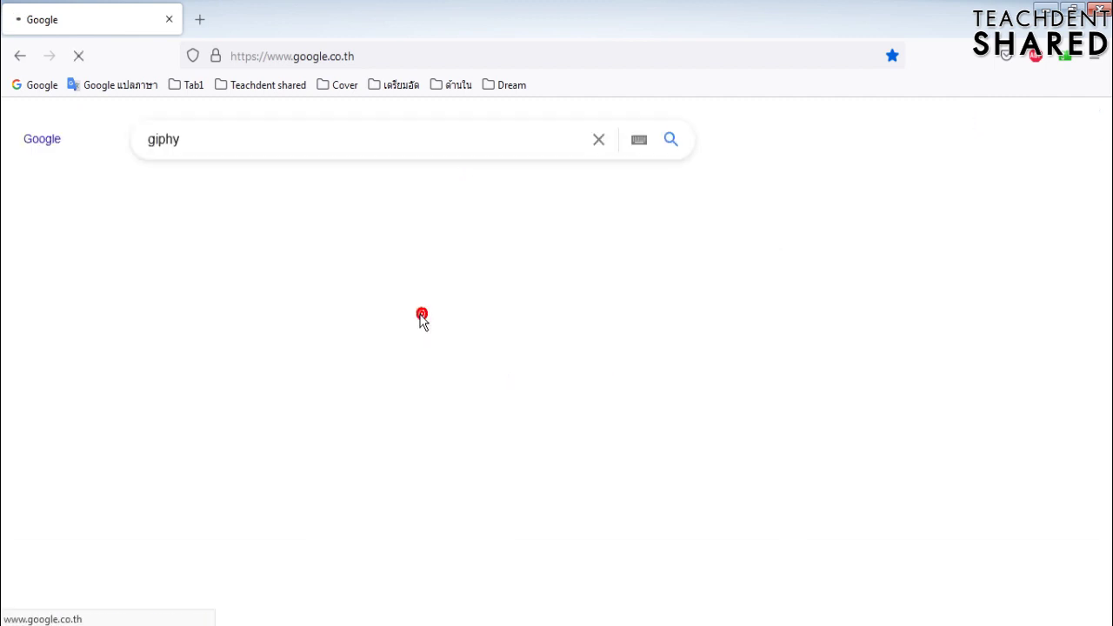
{"action": "left_click", "coordinate": [219, 289]}
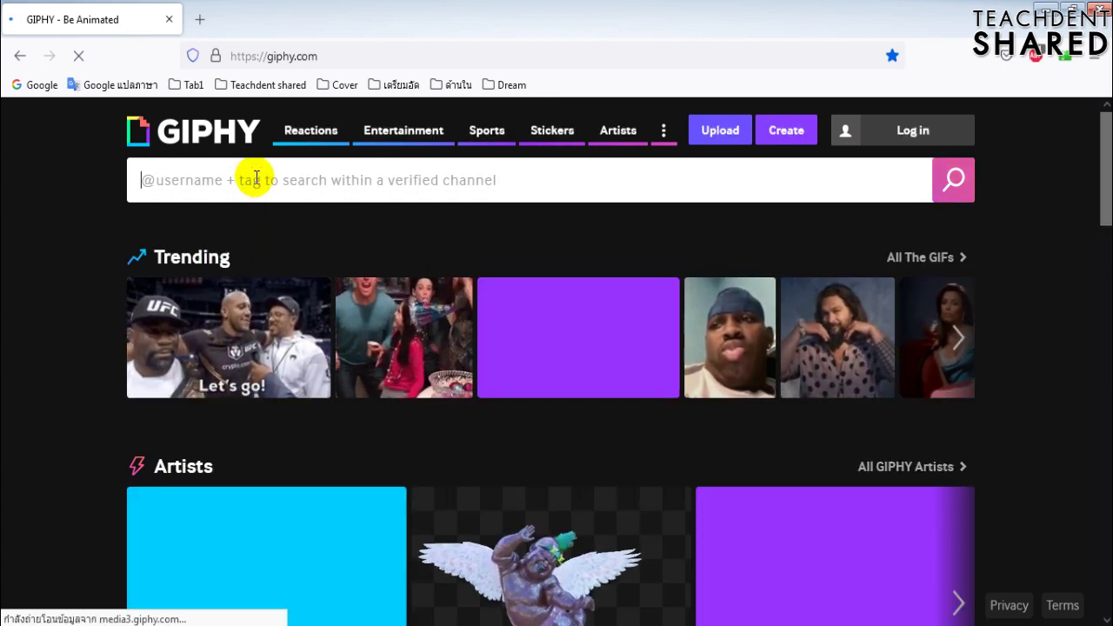
Step: Search GIPHY for dance and copy the link of the GIF of Gru dancing
{"action": "type", "text": "dance"}
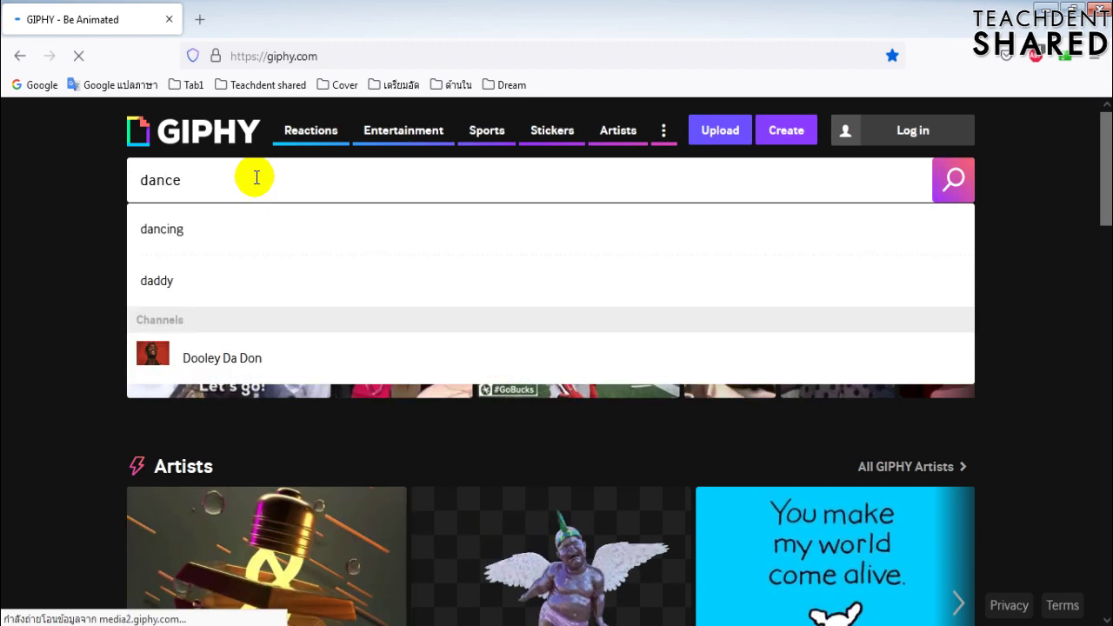
{"action": "key", "text": "Return"}
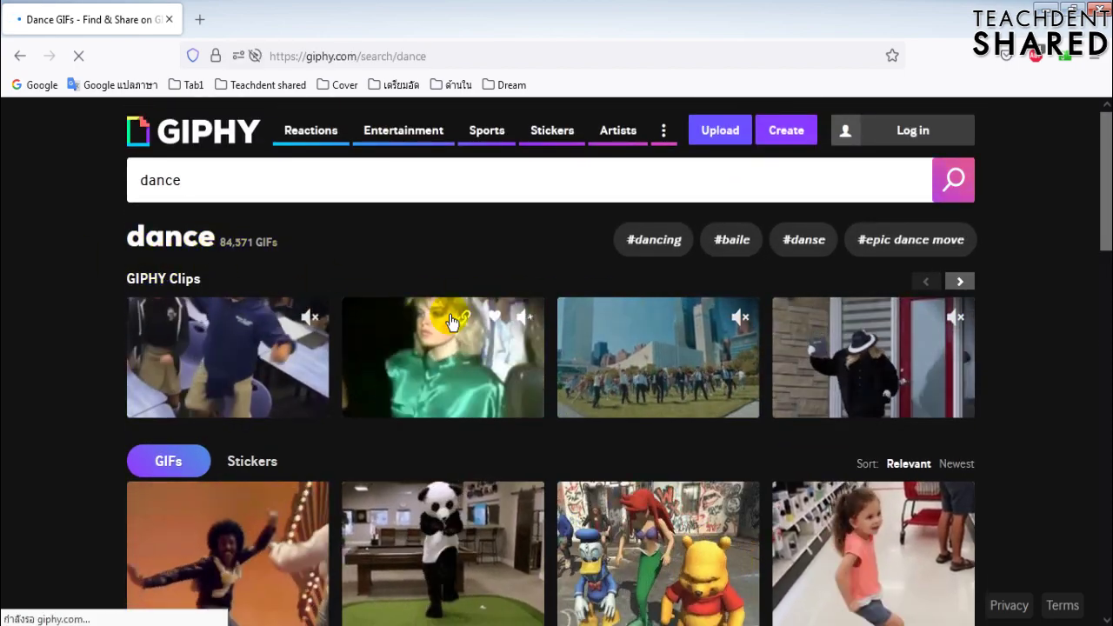
{"action": "scroll", "coordinate": [504, 314], "scroll_direction": "down", "scroll_amount": 3}
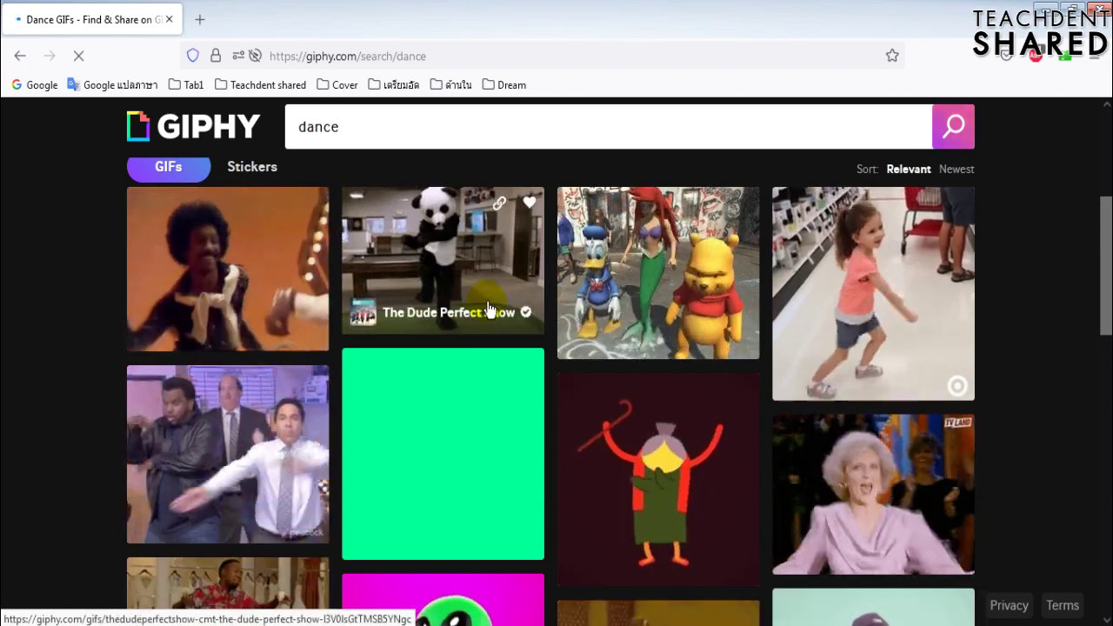
{"action": "scroll", "coordinate": [487, 312], "scroll_direction": "down", "scroll_amount": 3}
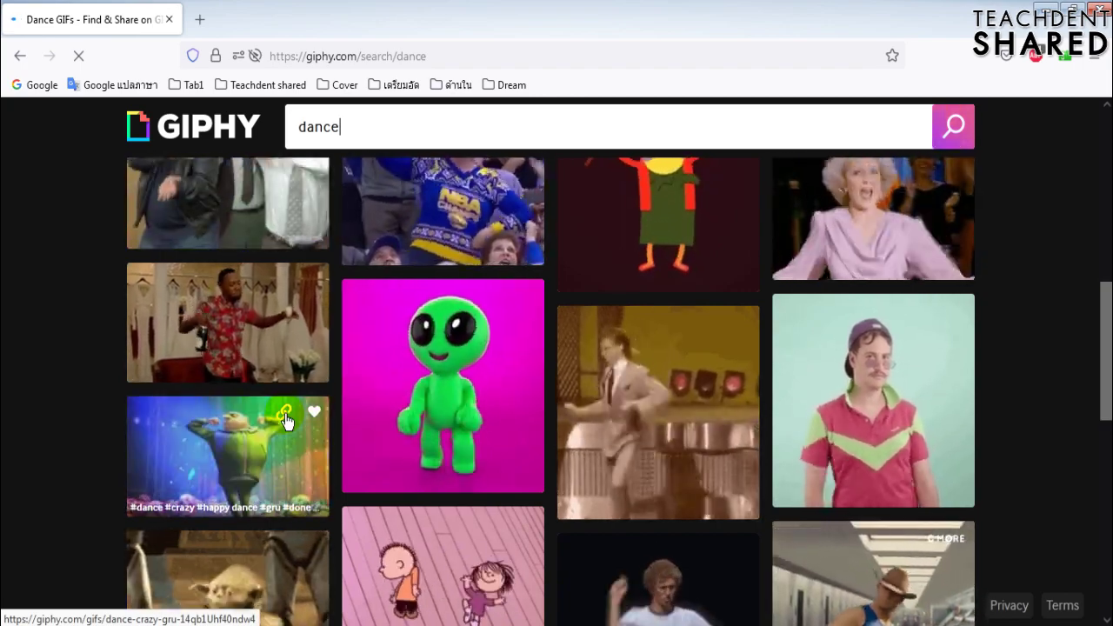
{"action": "left_click", "coordinate": [286, 416]}
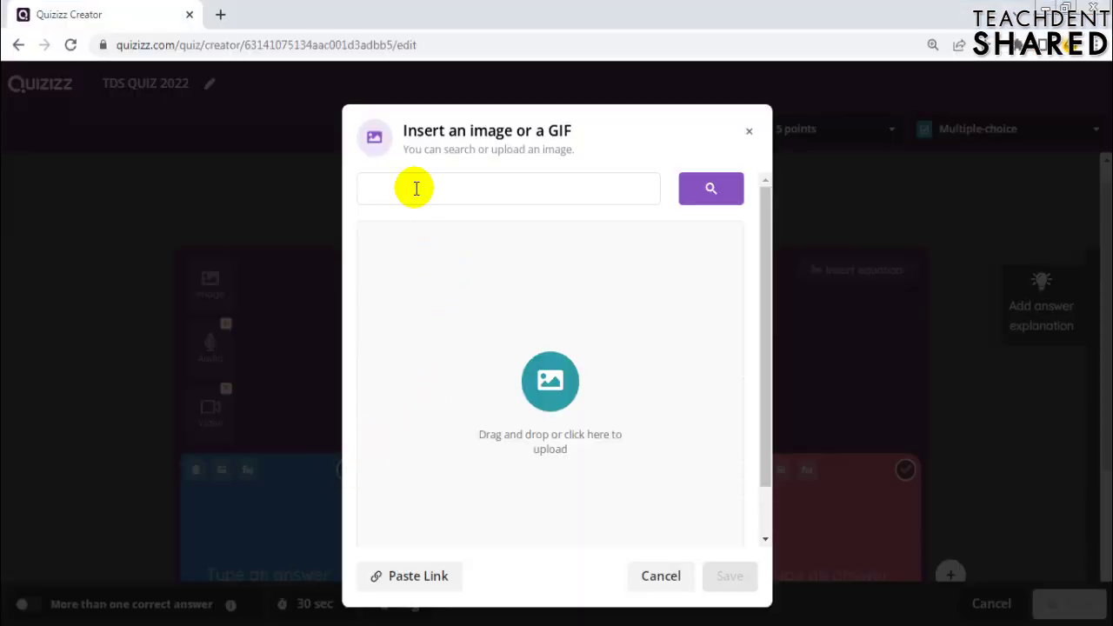
Step: Back in the Quizizz image dialog, look up the copied GIPHY link and insert the Gru dancing GIF into the question
{"action": "left_click", "coordinate": [709, 188]}
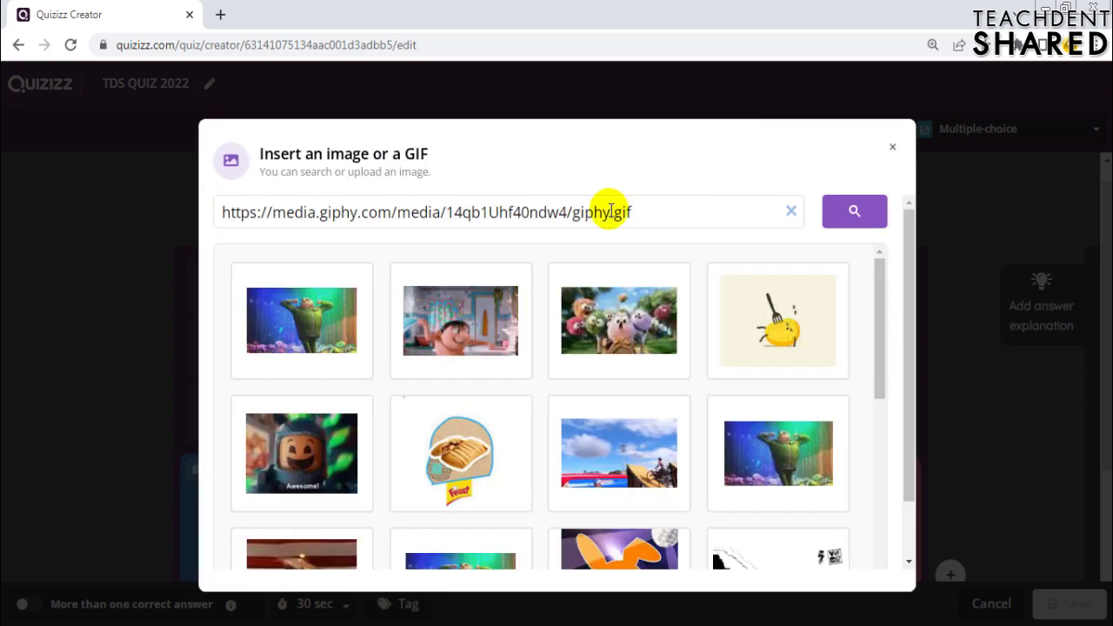
{"action": "left_click", "coordinate": [294, 338]}
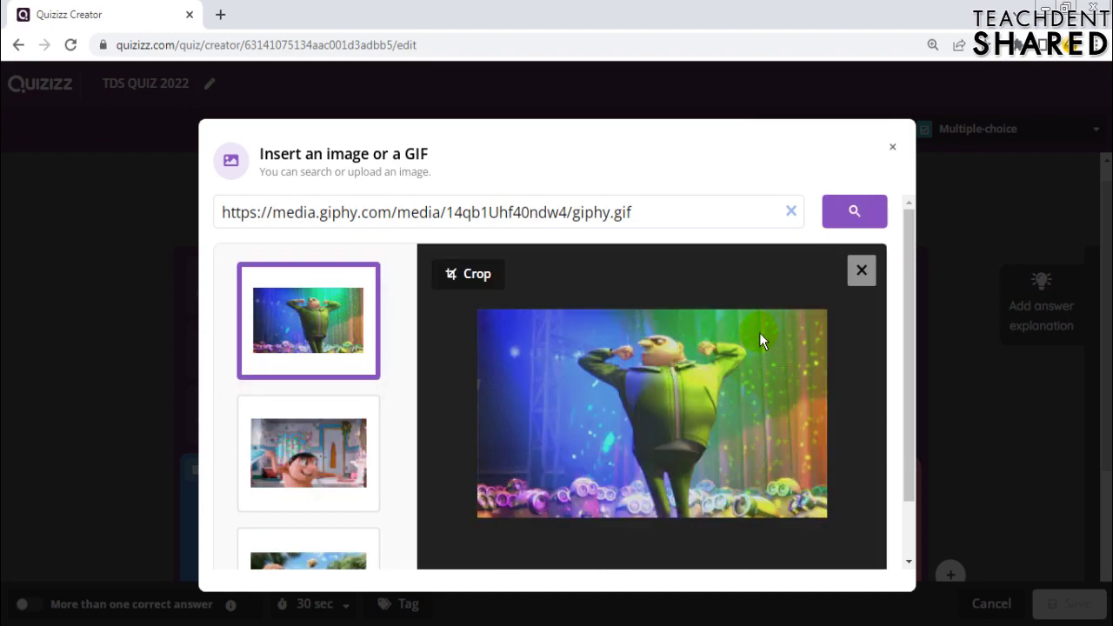
{"action": "scroll", "coordinate": [760, 332], "scroll_direction": "down", "scroll_amount": 2}
{"action": "left_click", "coordinate": [856, 555]}
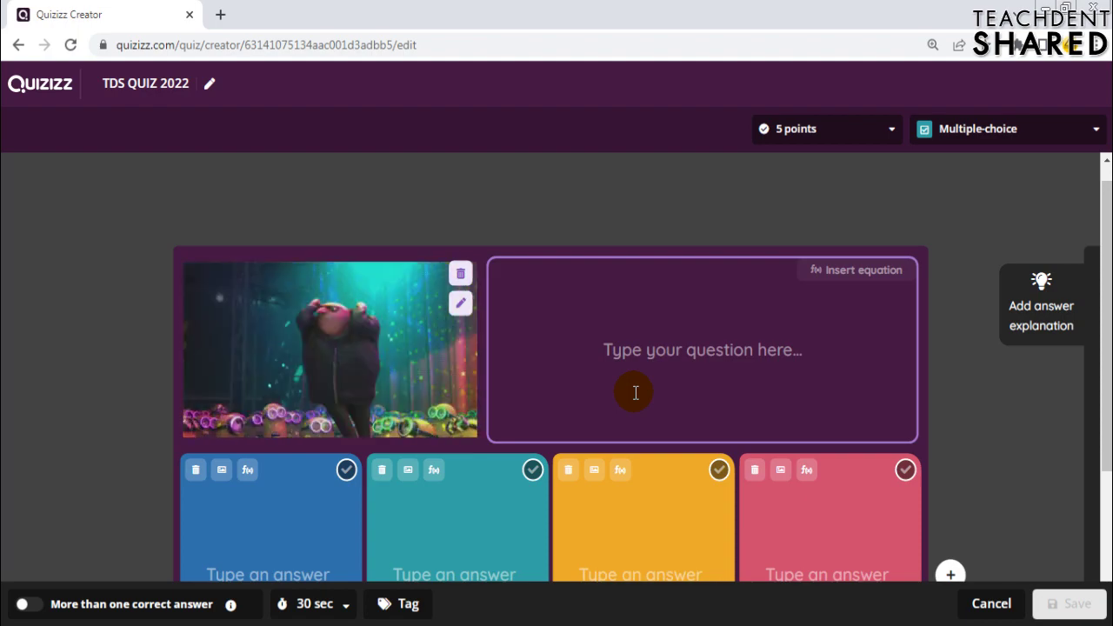
Step: Copy the question text ข้อใดคือเกมตอบคำถามสนุก ๆ from item 2 in Notepad into the question field
{"action": "key", "text": "alt+Tab"}
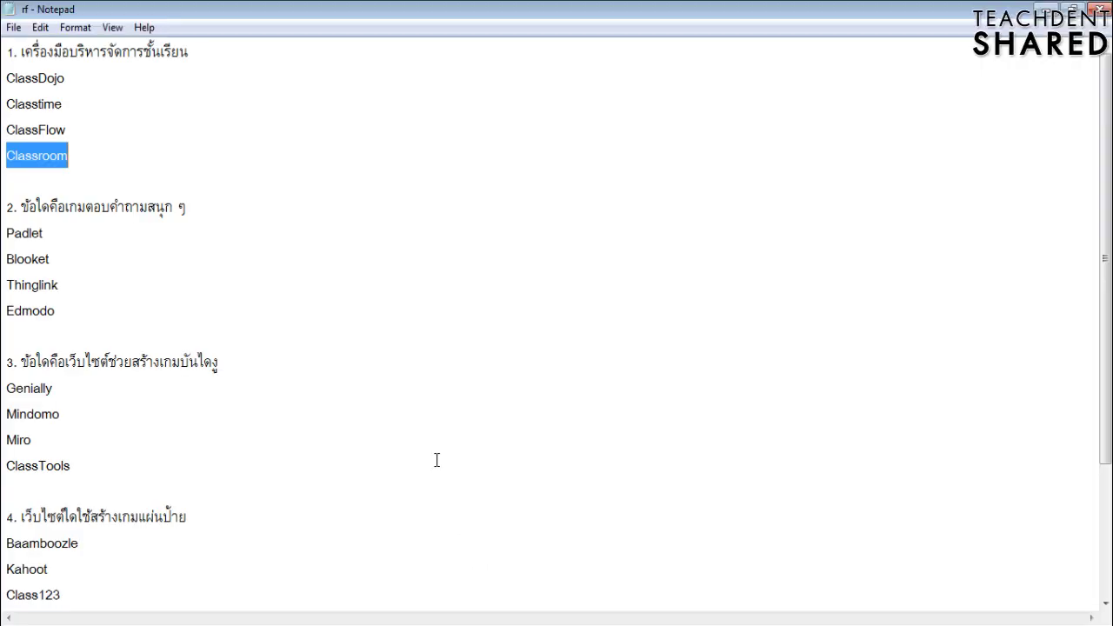
{"action": "left_click_drag", "start_coordinate": [21, 207], "coordinate": [215, 202]}
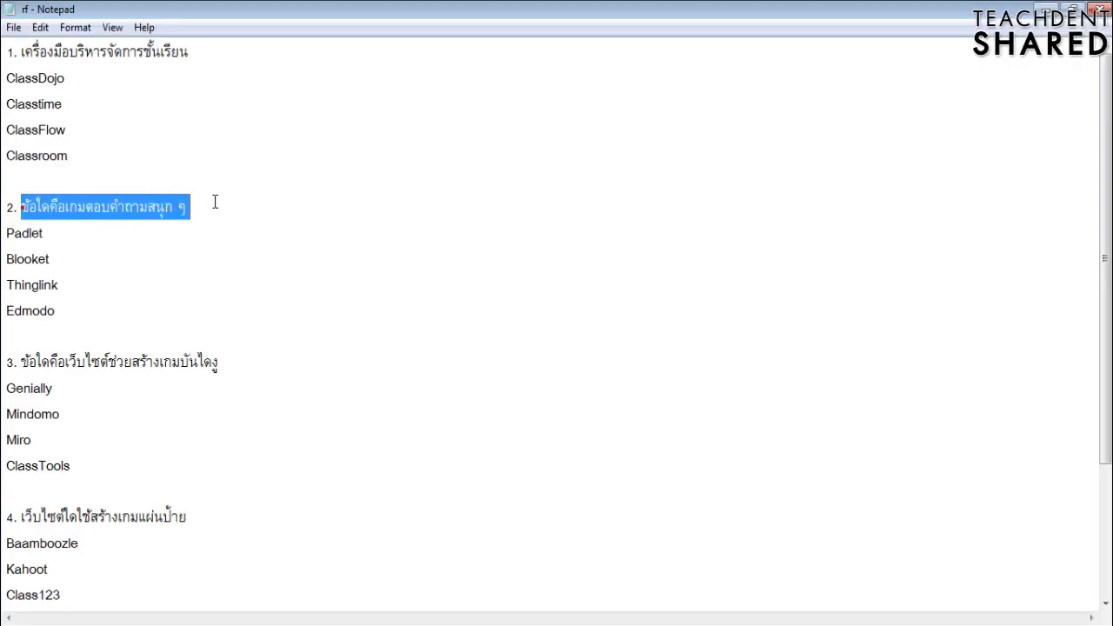
{"action": "key", "text": "ctrl+c"}
{"action": "key", "text": "alt+Tab"}
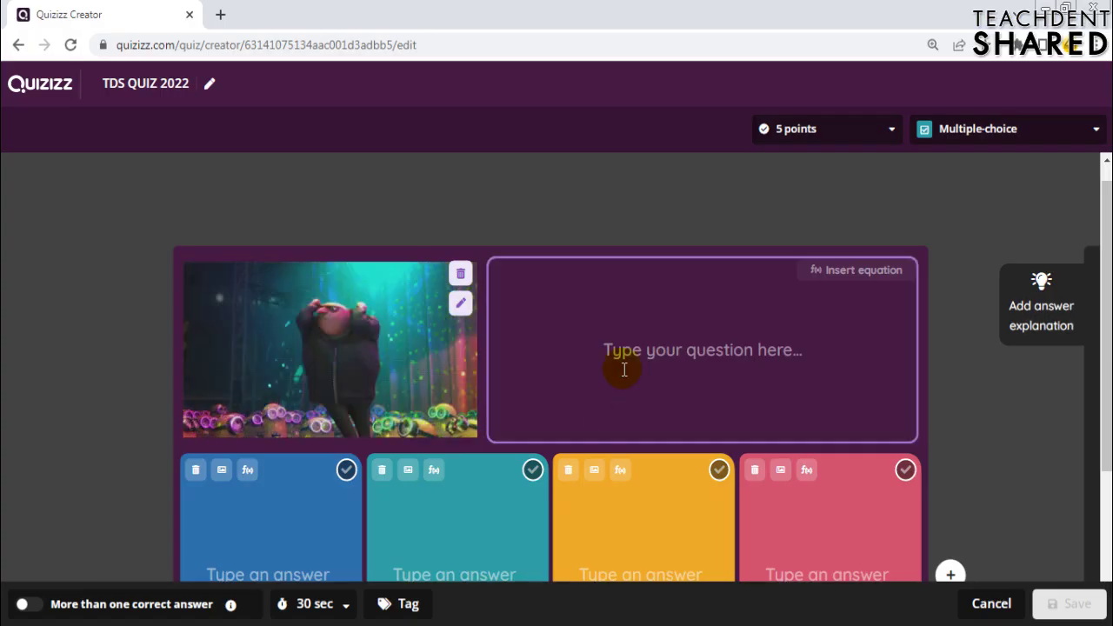
{"action": "key", "text": "ctrl+v"}
Step: Copy item 2's four answers from Notepad into the first answer option and cut everything except Padlet
{"action": "key", "text": "alt+Tab"}
{"action": "left_click_drag", "start_coordinate": [77, 307], "coordinate": [2, 246]}
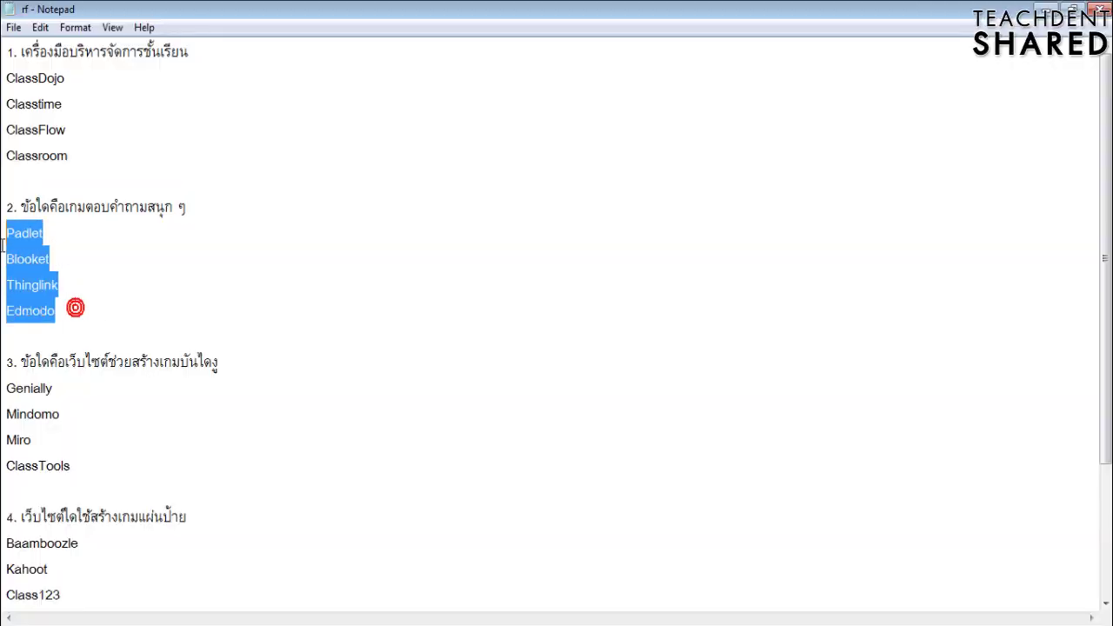
{"action": "key", "text": "ctrl+c"}
{"action": "key", "text": "alt+Tab"}
{"action": "left_click", "coordinate": [310, 503]}
{"action": "key", "text": "ctrl+v"}
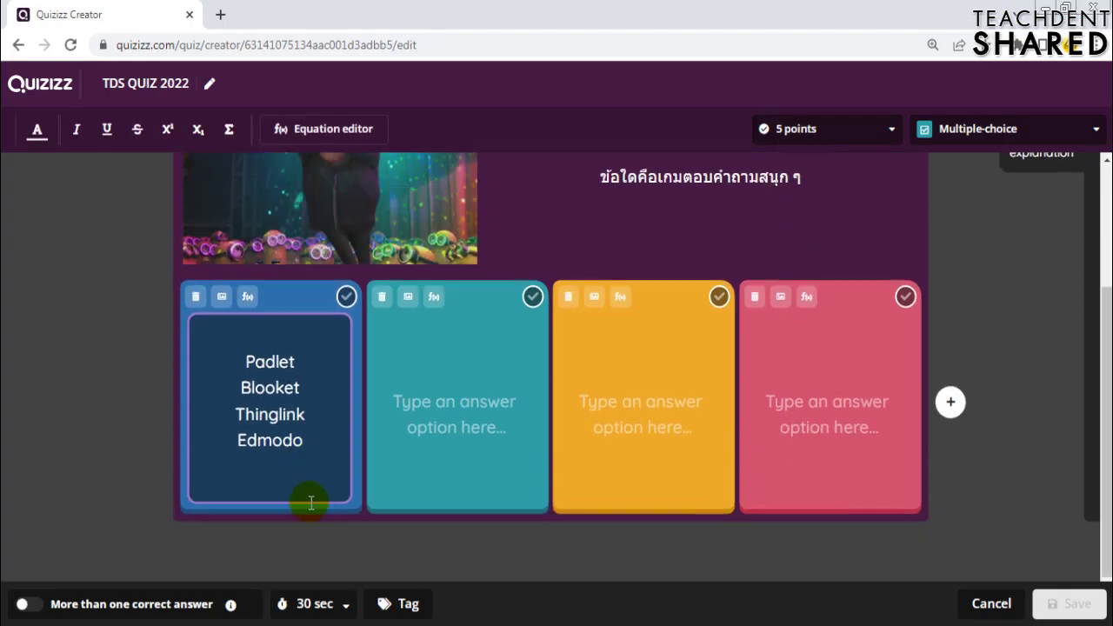
{"action": "left_click_drag", "start_coordinate": [303, 441], "coordinate": [241, 382]}
{"action": "key", "text": "ctrl+x"}
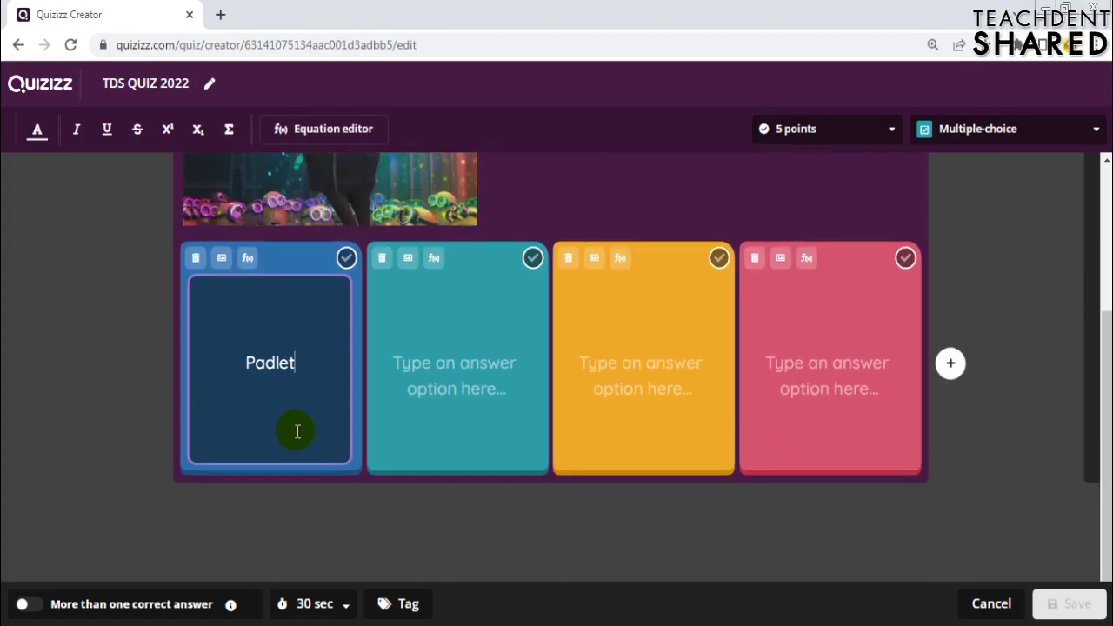
Step: Paste the cut answers into the second option and cut everything except Blooket
{"action": "left_click", "coordinate": [467, 402]}
{"action": "key", "text": "ctrl+v"}
{"action": "left_click_drag", "start_coordinate": [493, 425], "coordinate": [493, 362]}
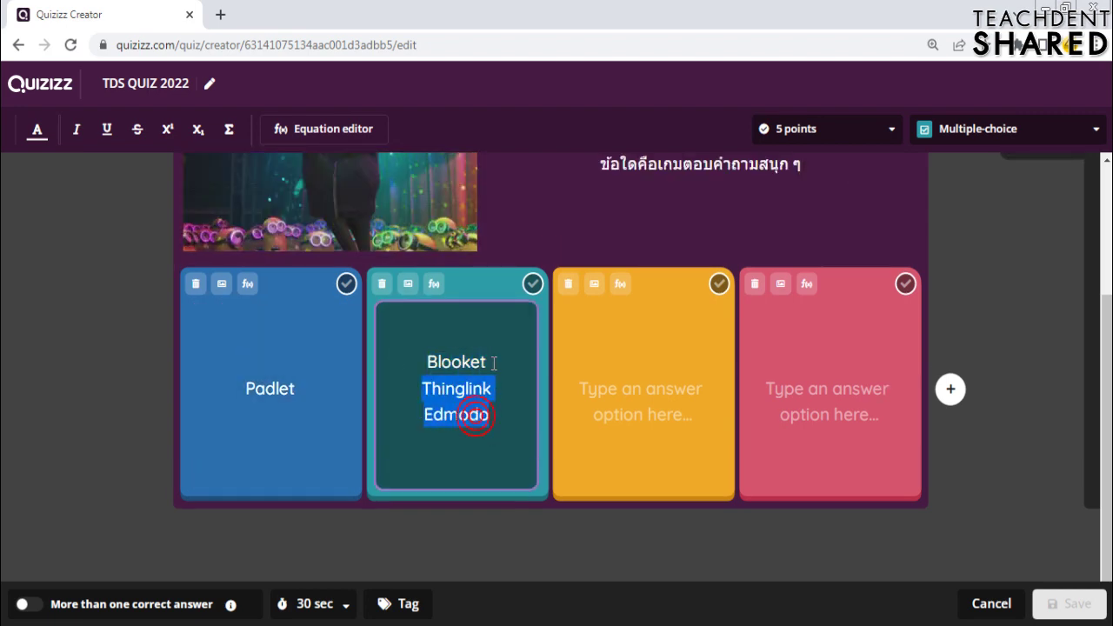
{"action": "key", "text": "ctrl+x"}
Step: Distribute the remaining cut answers, with Thinglink in the third option and Edmodo in the fourth
{"action": "left_click", "coordinate": [632, 392]}
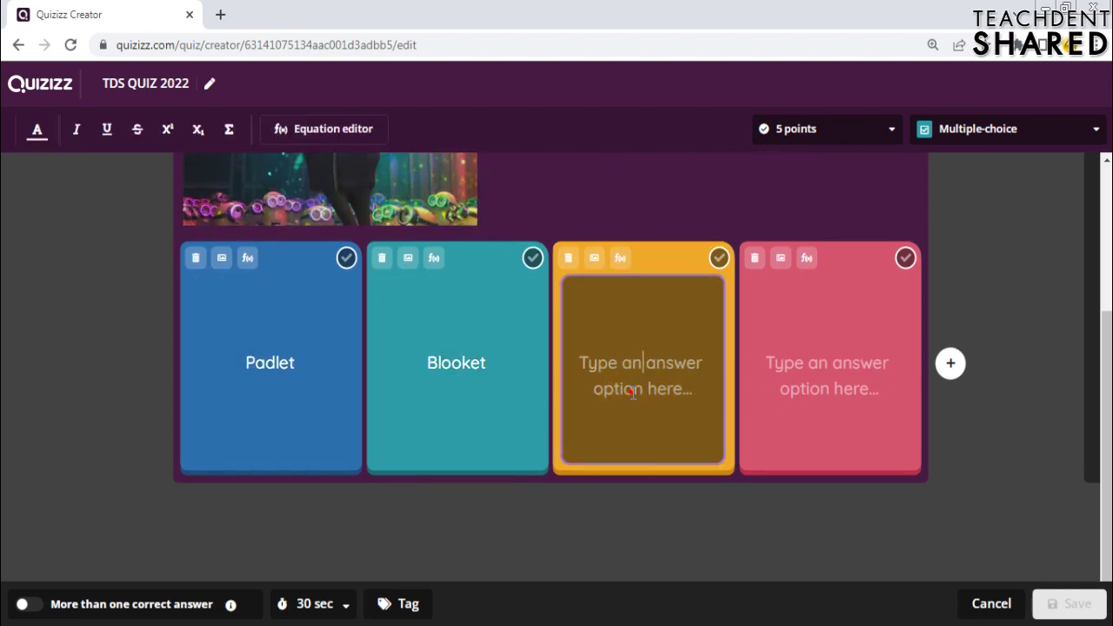
{"action": "key", "text": "ctrl+v"}
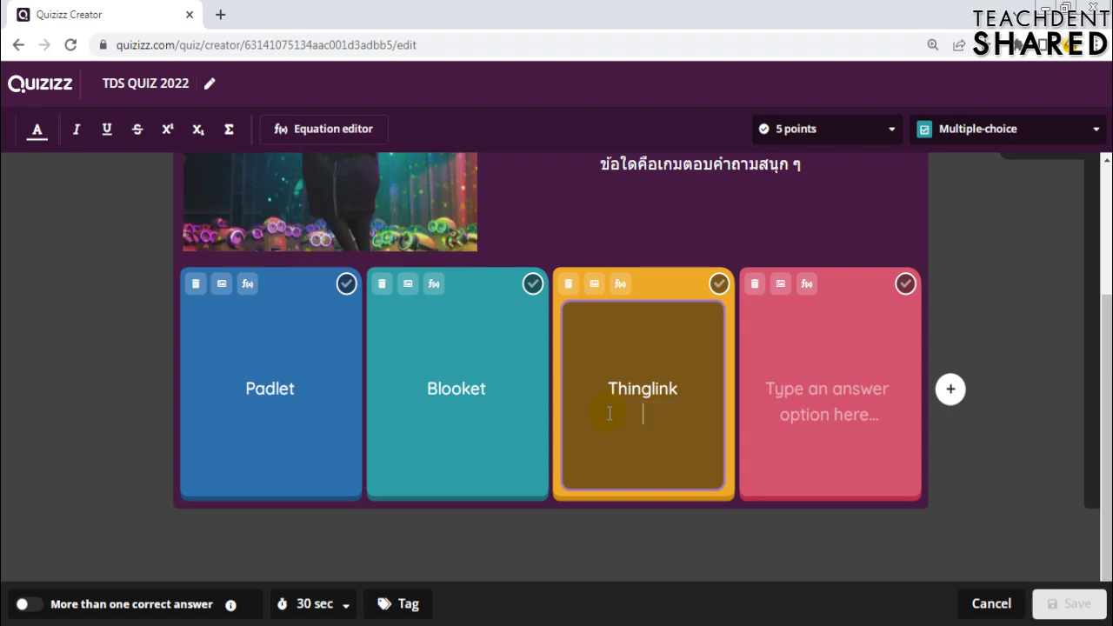
{"action": "left_click", "coordinate": [628, 397]}
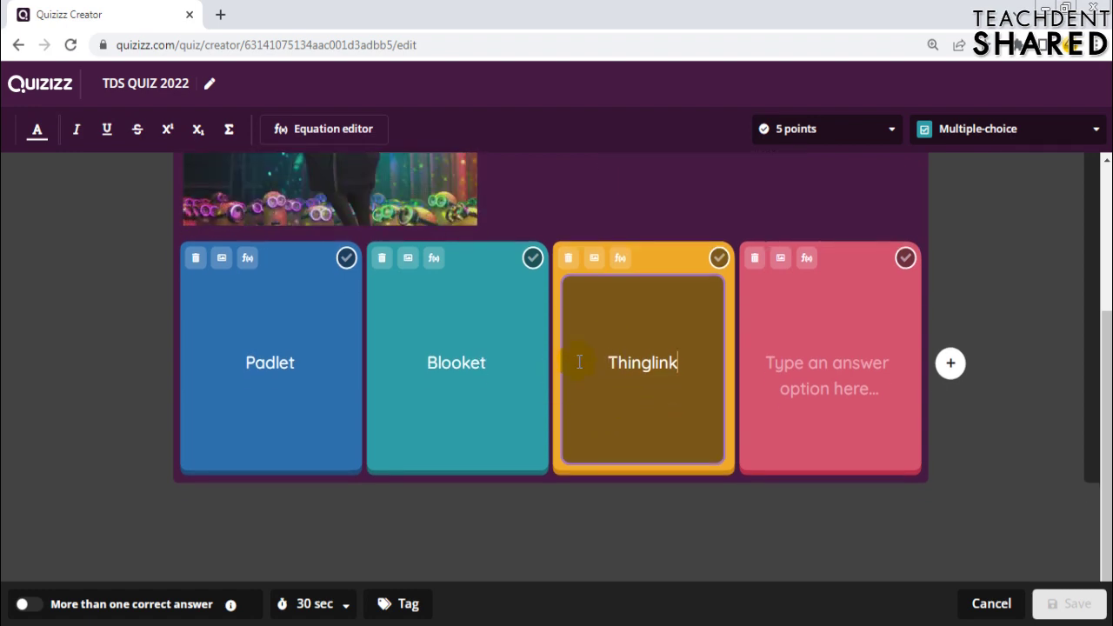
{"action": "left_click", "coordinate": [515, 363]}
{"action": "left_click", "coordinate": [326, 365]}
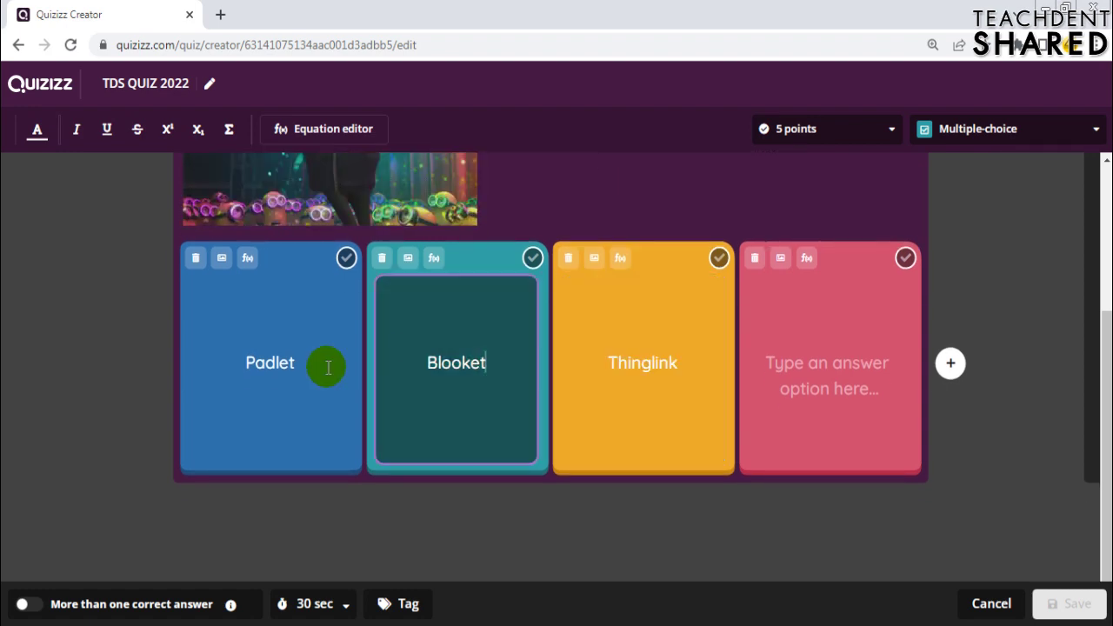
{"action": "left_click", "coordinate": [798, 401]}
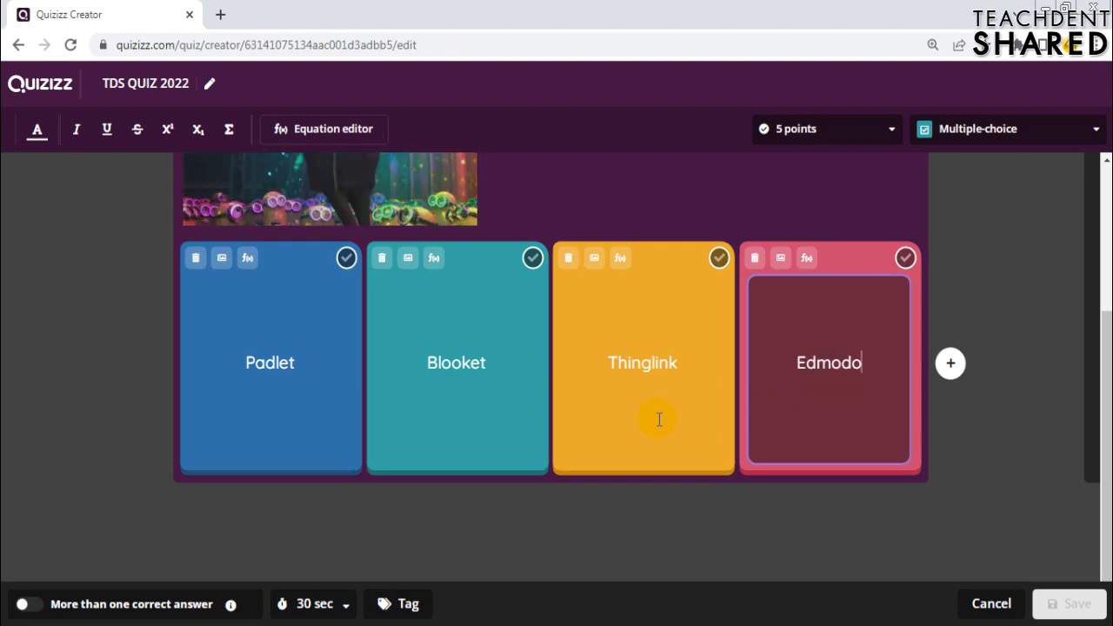
Step: Replace Thinglink with Quizizz in the third answer option
{"action": "scroll", "coordinate": [679, 383], "scroll_direction": "up", "scroll_amount": 1}
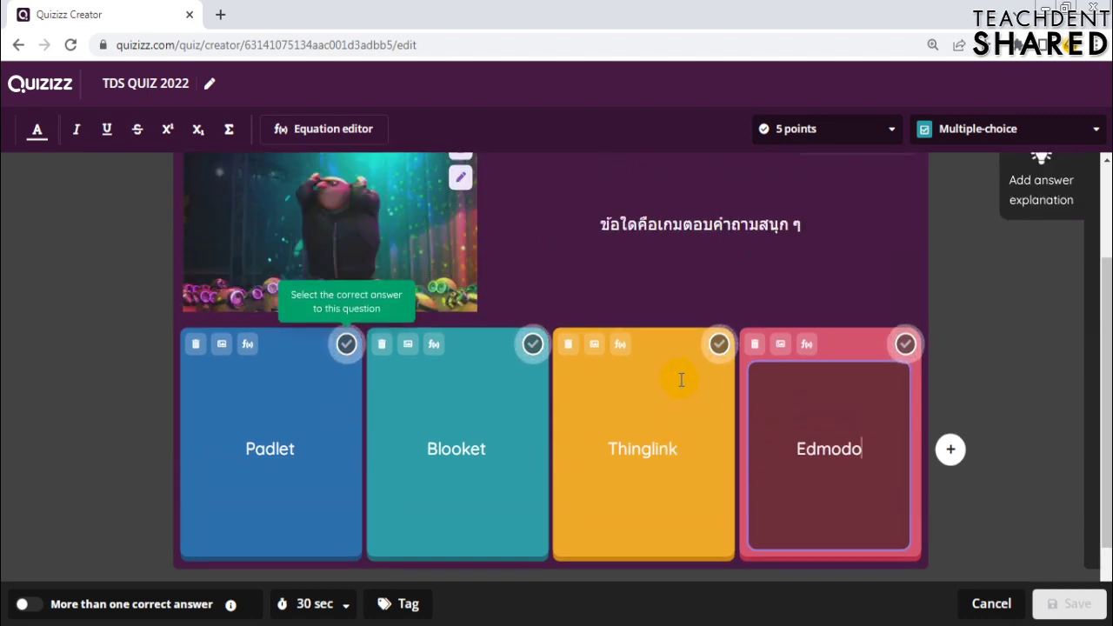
{"action": "double_click", "coordinate": [628, 455]}
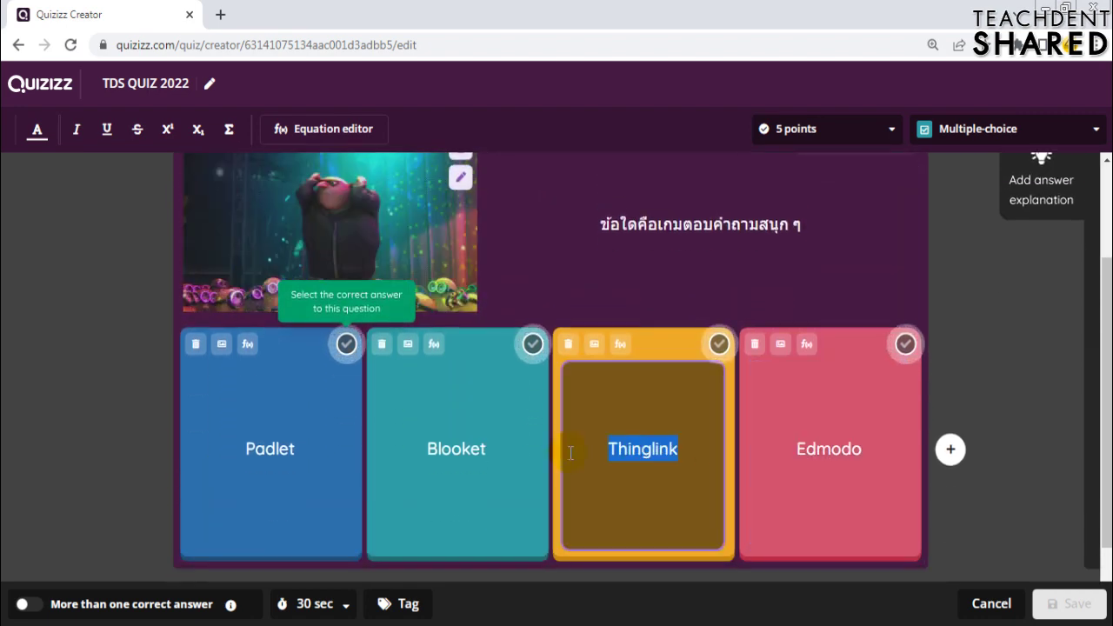
{"action": "type", "text": "Q"}
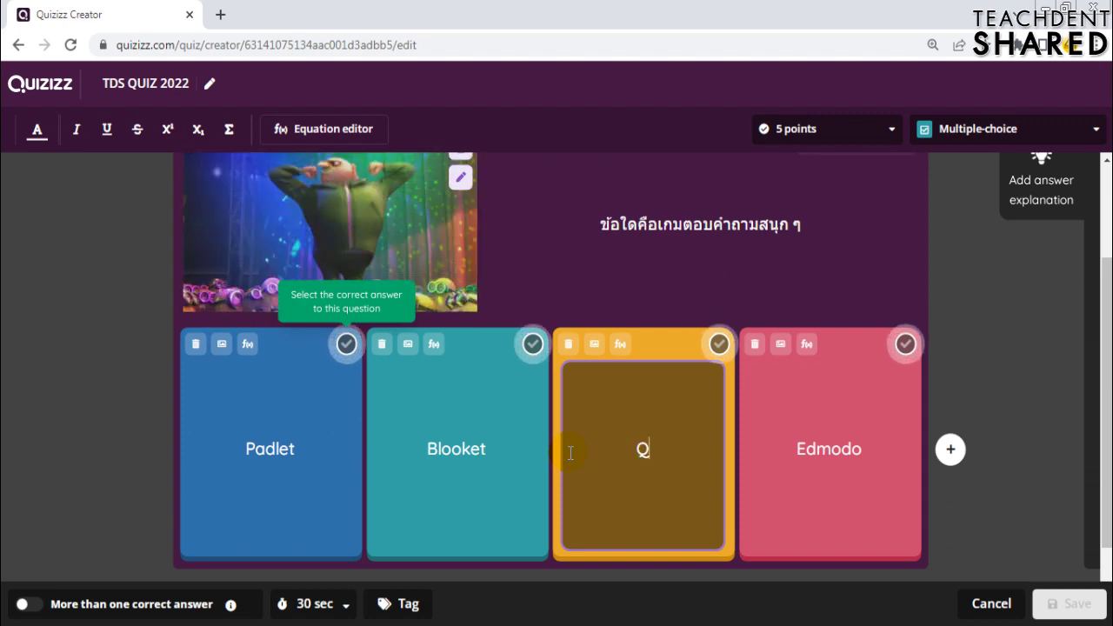
{"action": "type", "text": "uizizz"}
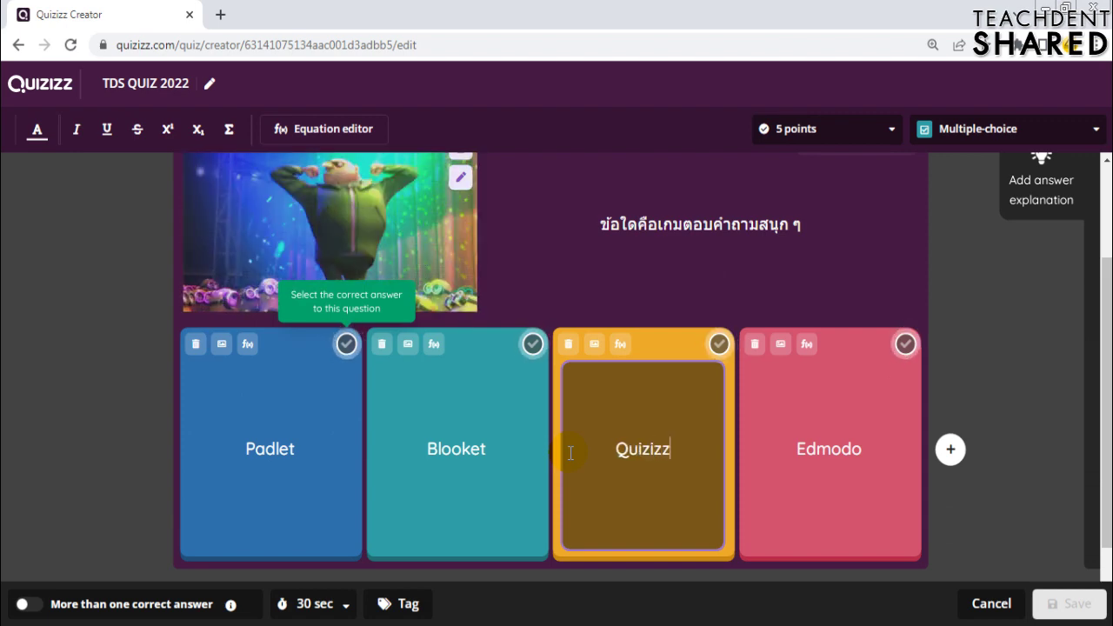
Step: Allow more than one correct answer and mark Blooket and Quizizz as correct
{"action": "left_click", "coordinate": [32, 604]}
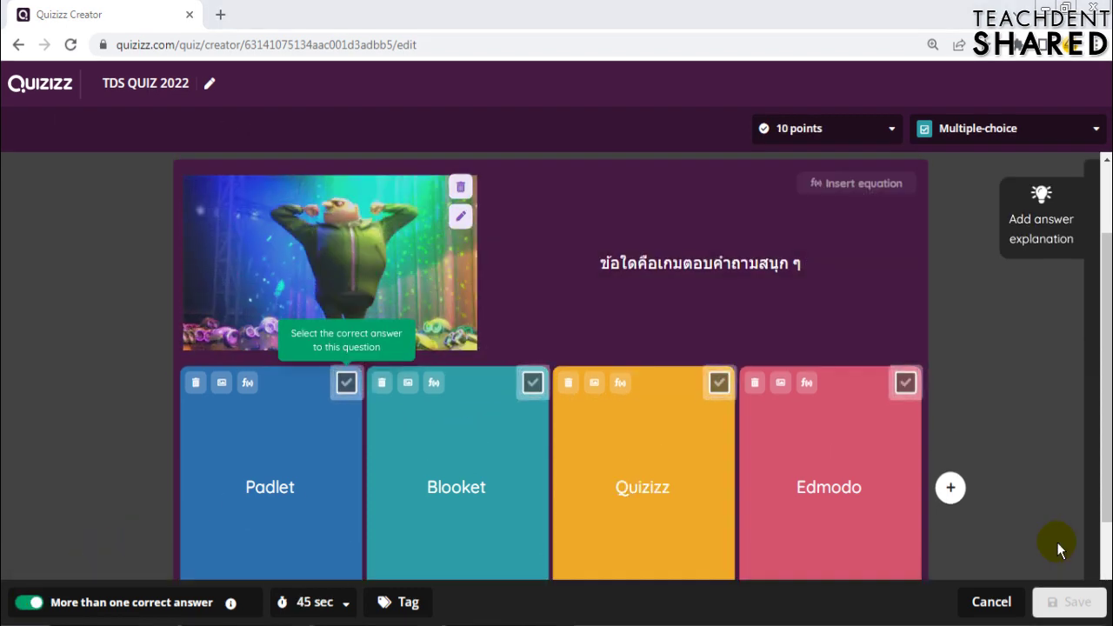
{"action": "left_click", "coordinate": [775, 495]}
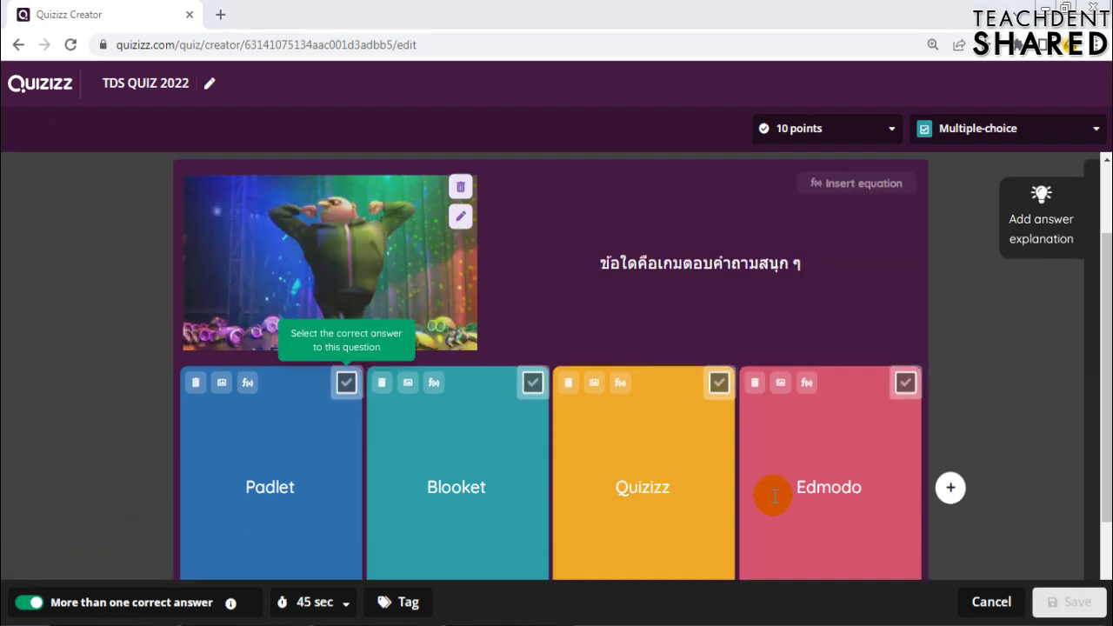
{"action": "left_click", "coordinate": [533, 382]}
{"action": "left_click", "coordinate": [719, 383]}
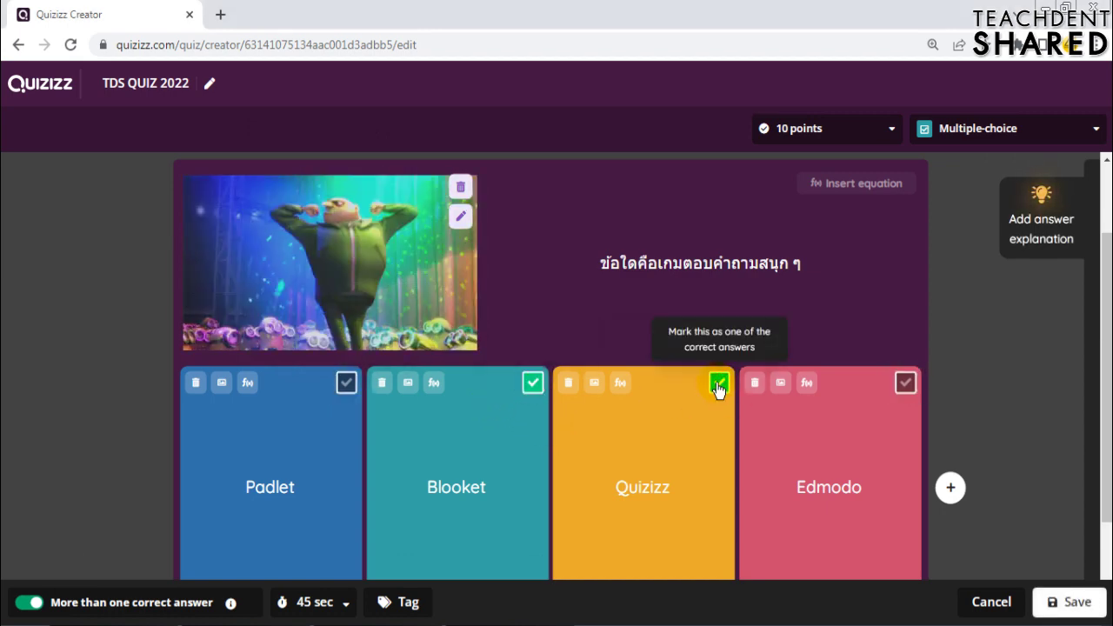
{"action": "scroll", "coordinate": [718, 389], "scroll_direction": "down", "scroll_amount": 2}
{"action": "scroll", "coordinate": [719, 387], "scroll_direction": "up", "scroll_amount": 3}
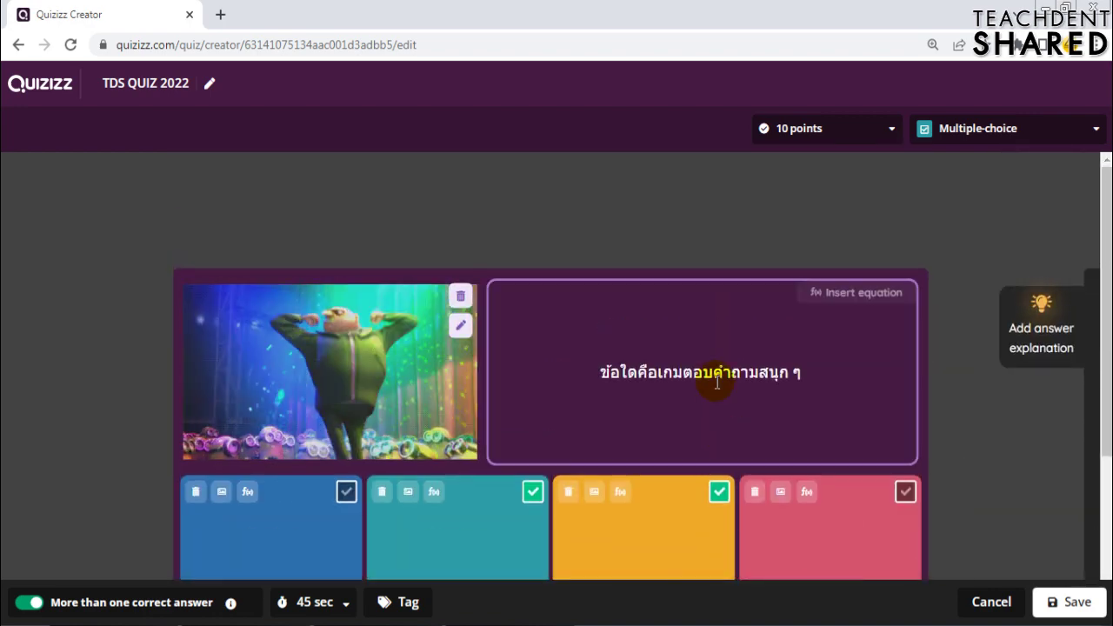
Step: Save the multiple-choice question and add a Draw question reading จงวาดไอคอนยูทูบ
{"action": "scroll", "coordinate": [717, 383], "scroll_direction": "down", "scroll_amount": 1}
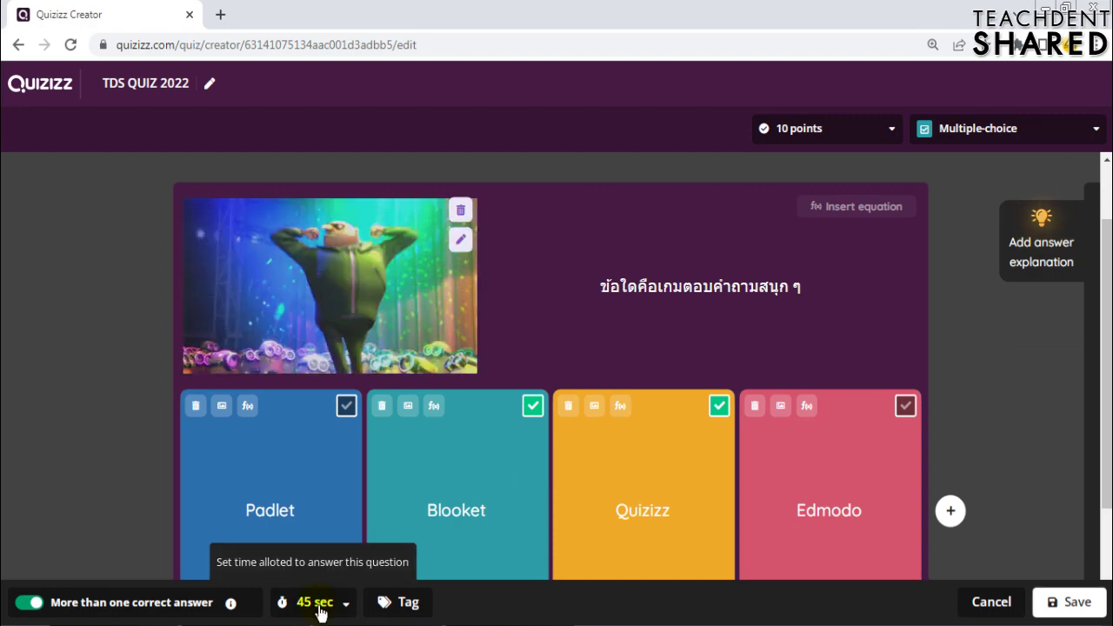
{"action": "left_click", "coordinate": [1076, 603]}
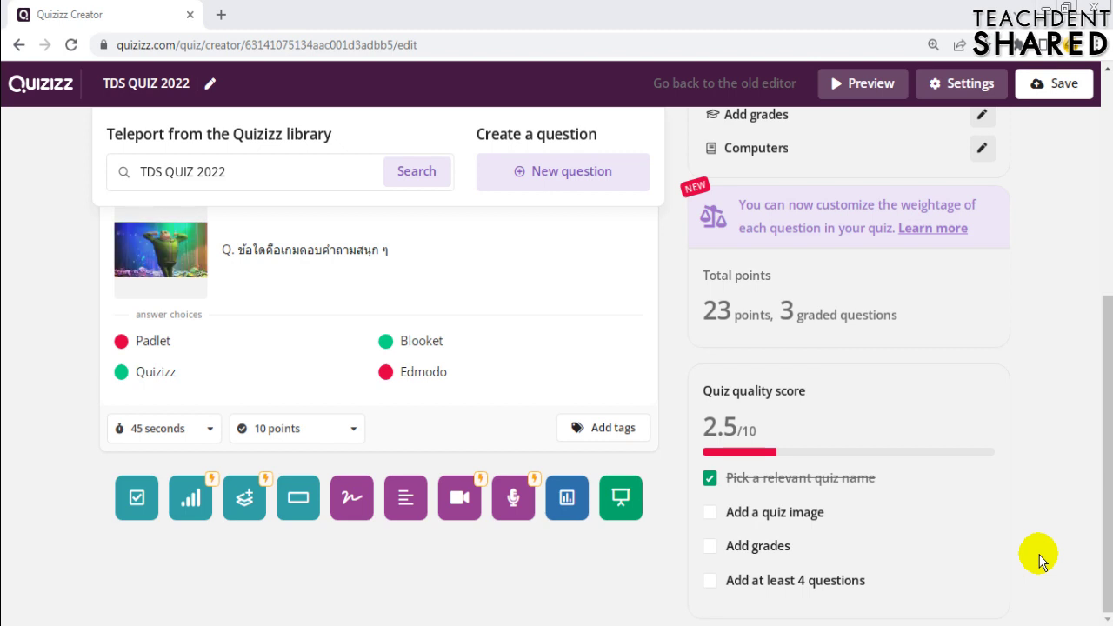
{"action": "left_click", "coordinate": [355, 502]}
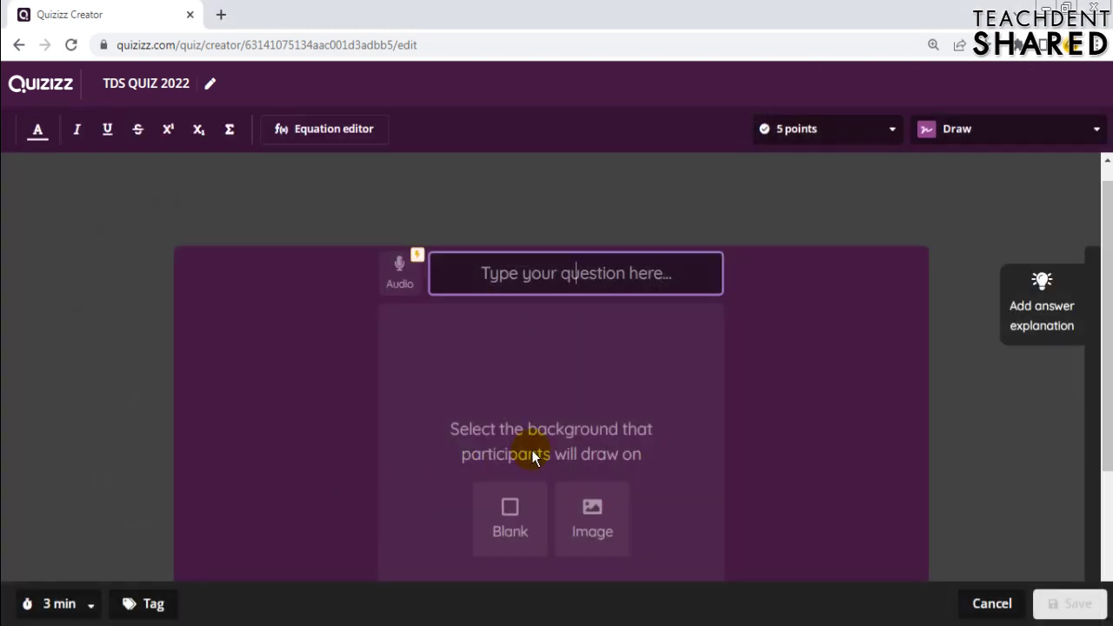
{"action": "type", "text": "จ"}
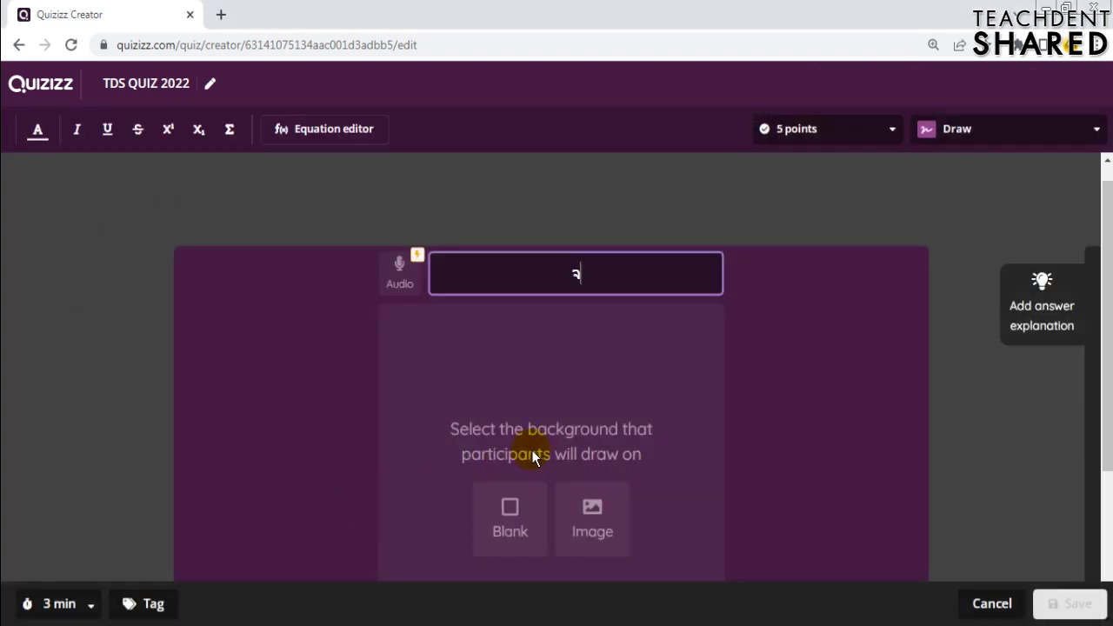
{"action": "type", "text": "งวาดไอคอนยูทูบ"}
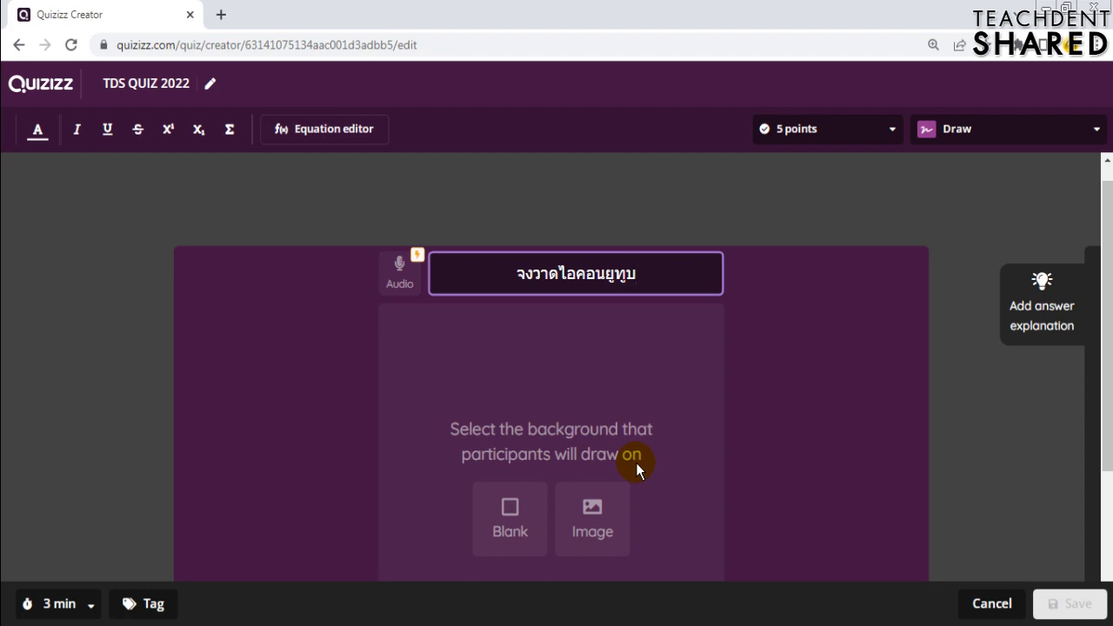
Step: Give the Draw question a blank background for participants to draw on and save the question
{"action": "left_click", "coordinate": [510, 515]}
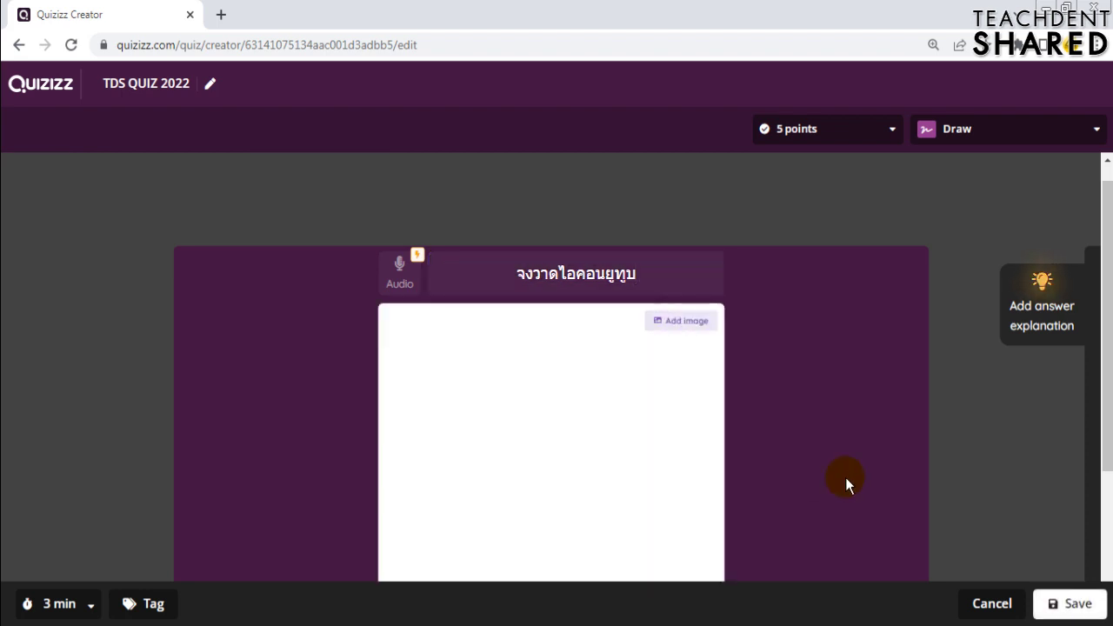
{"action": "scroll", "coordinate": [830, 501], "scroll_direction": "down", "scroll_amount": 2}
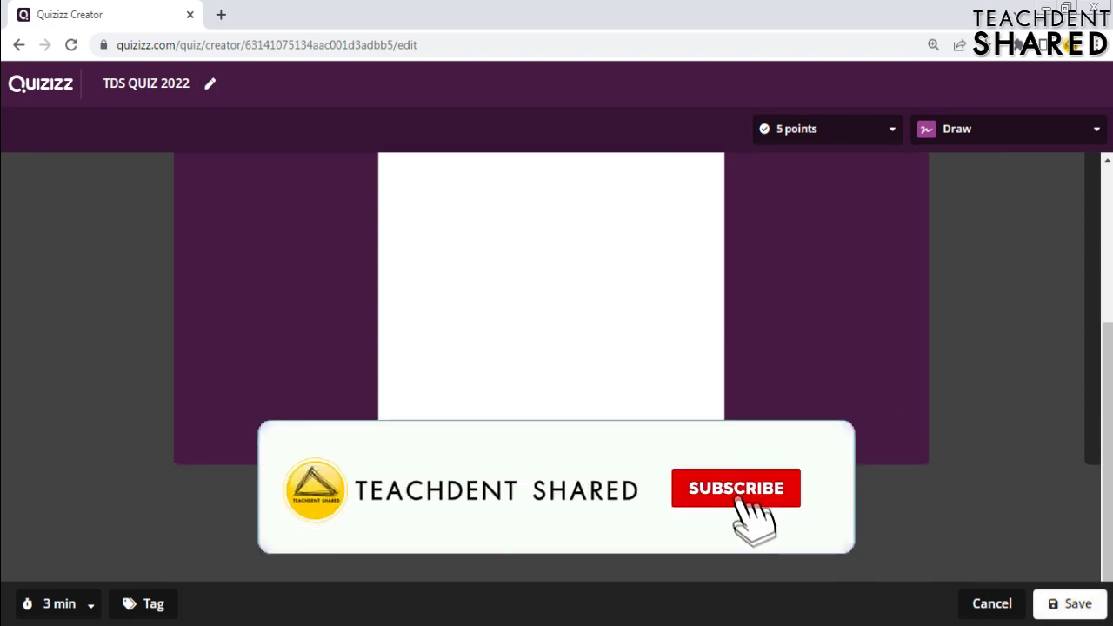
{"action": "scroll", "coordinate": [96, 576], "scroll_direction": "up", "scroll_amount": 1}
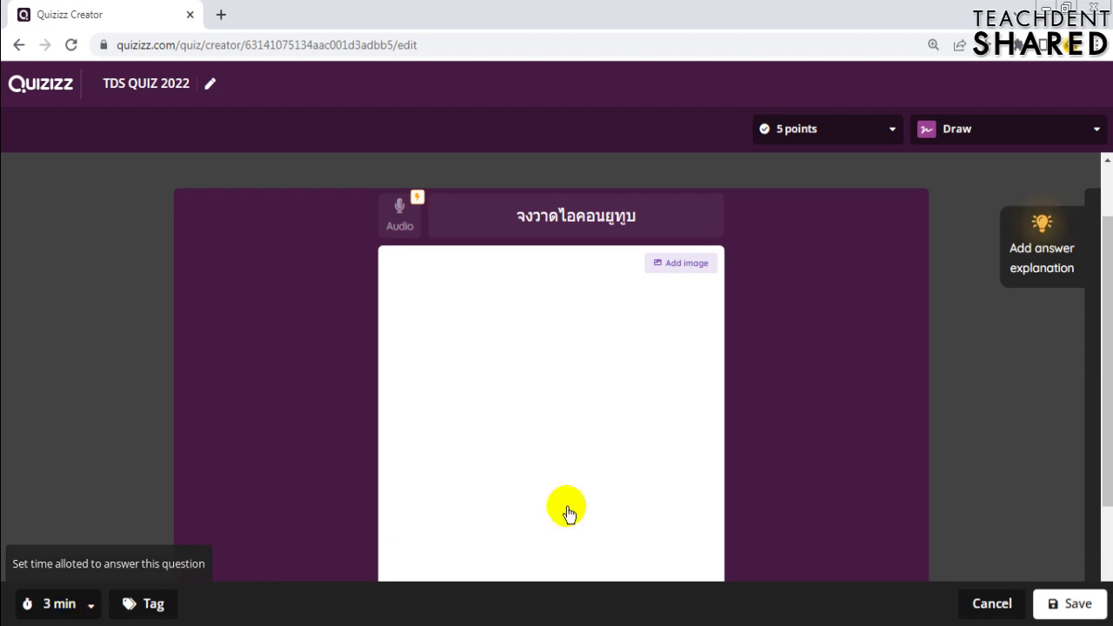
{"action": "left_click", "coordinate": [1070, 608]}
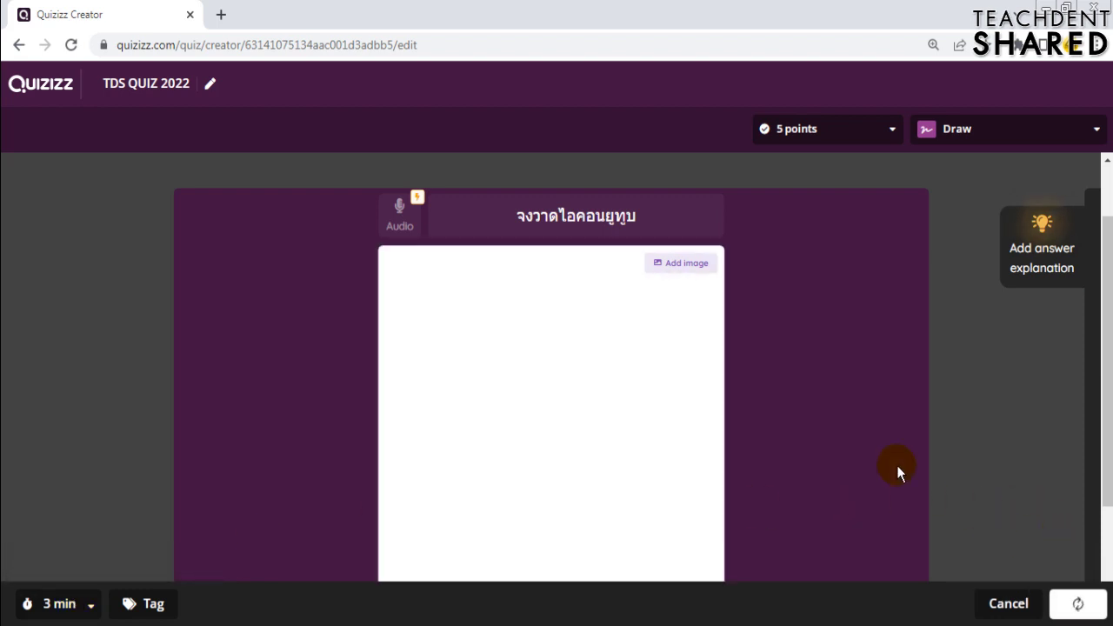
Step: Try to add a Match question below the Draw question
{"action": "scroll", "coordinate": [618, 417], "scroll_direction": "down", "scroll_amount": 2}
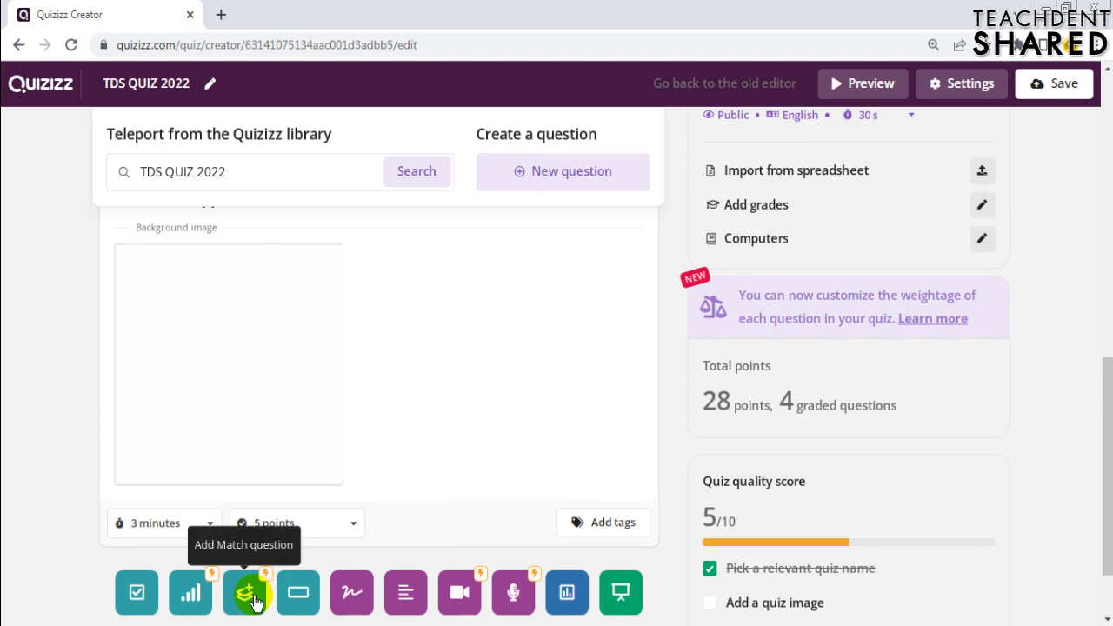
{"action": "left_click", "coordinate": [251, 597]}
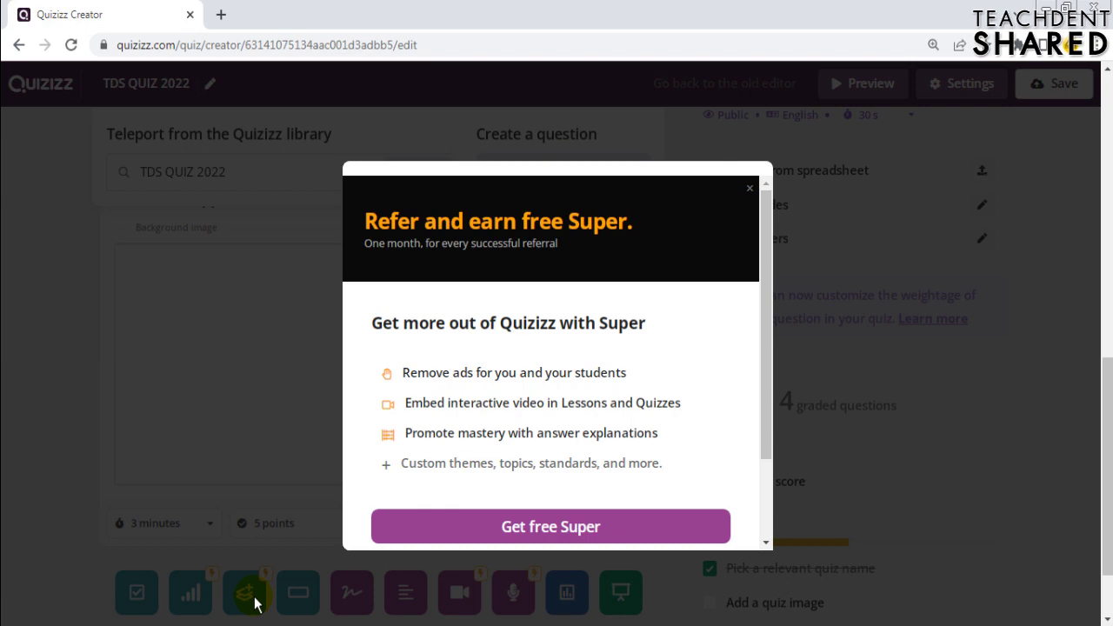
{"action": "mouse_move", "coordinate": [766, 261]}
{"action": "left_mouse_down"}
{"action": "mouse_move", "coordinate": [774, 358]}
{"action": "mouse_move", "coordinate": [771, 253]}
{"action": "mouse_move", "coordinate": [767, 390]}
{"action": "mouse_move", "coordinate": [771, 249]}
{"action": "left_mouse_up"}
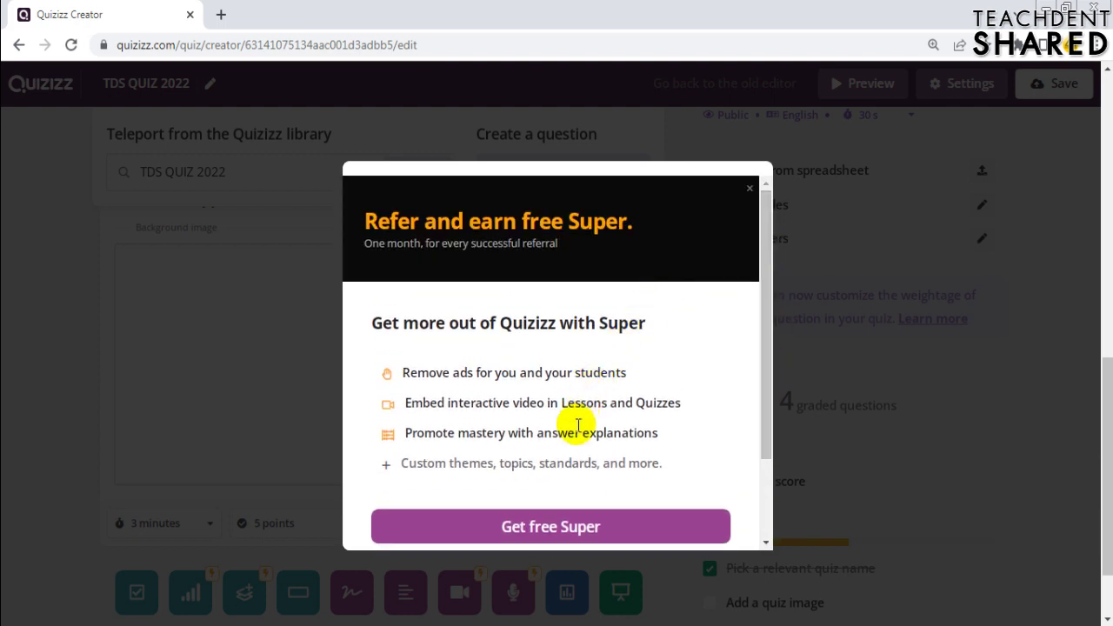
Step: Open the Quizizz Super referral program page and examine its shareable link and referral performance details
{"action": "left_click", "coordinate": [581, 527]}
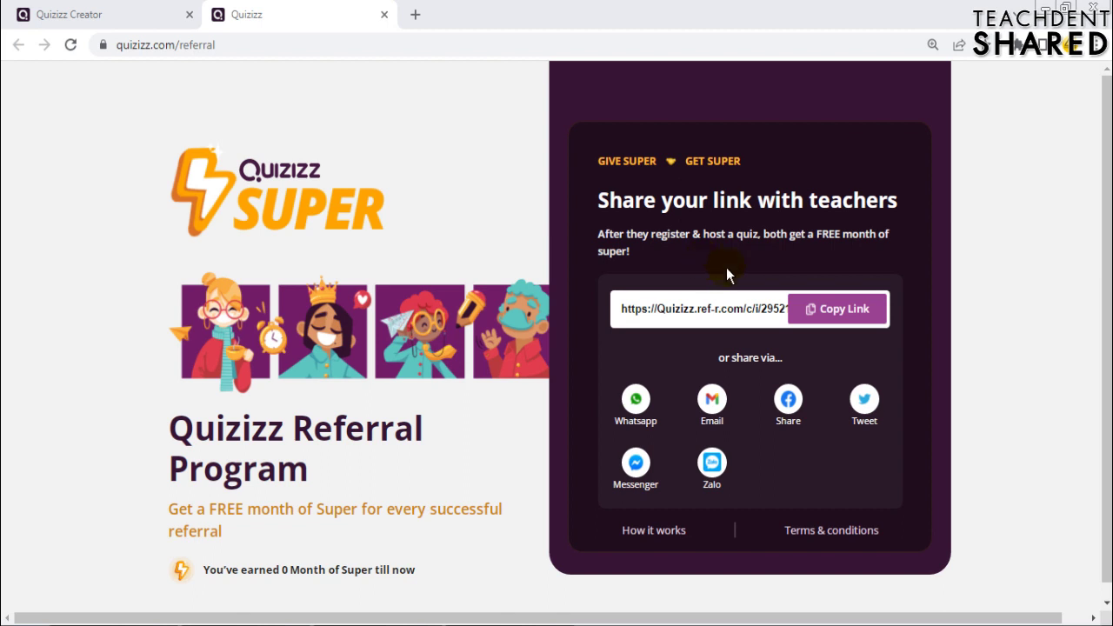
{"action": "left_click", "coordinate": [875, 322]}
{"action": "left_click", "coordinate": [818, 318]}
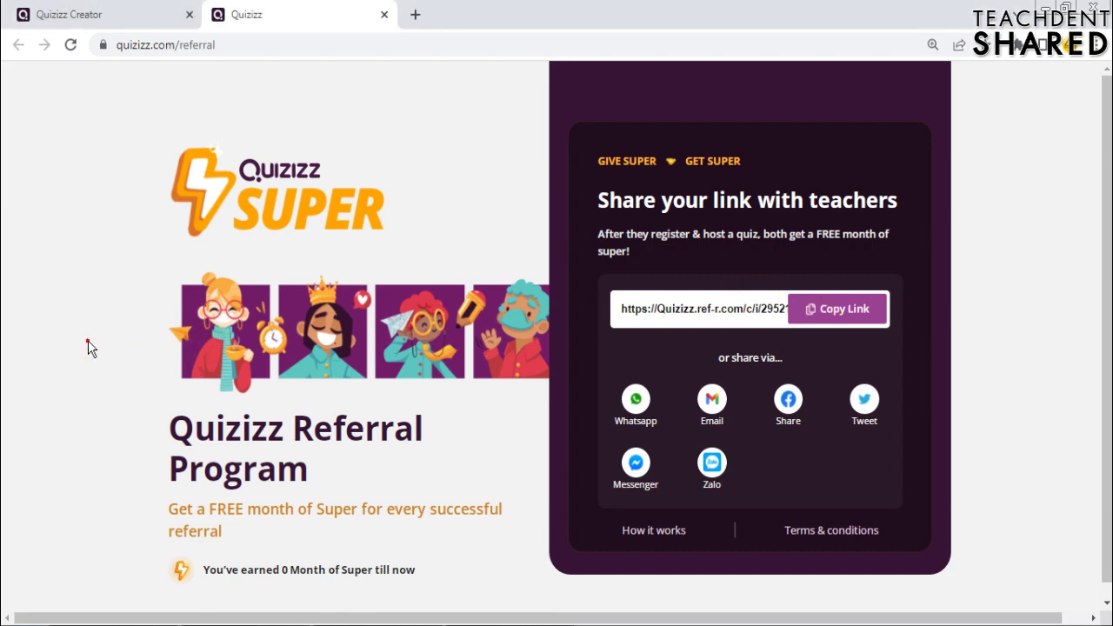
{"action": "scroll", "coordinate": [87, 346], "scroll_direction": "down", "scroll_amount": 3}
{"action": "scroll", "coordinate": [86, 345], "scroll_direction": "down", "scroll_amount": 3}
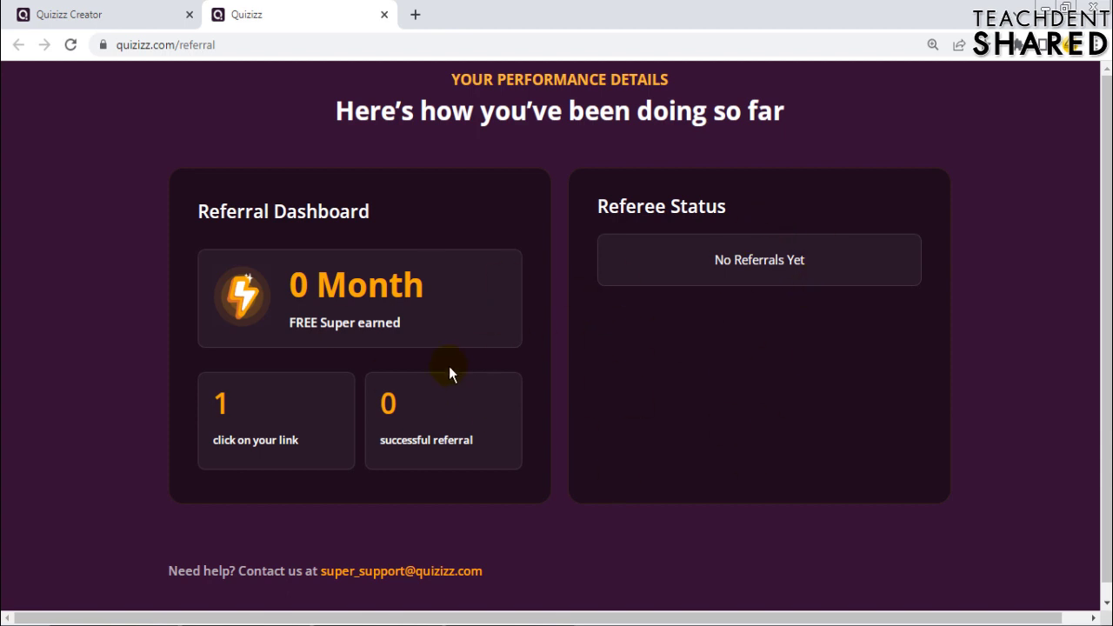
{"action": "scroll", "coordinate": [450, 372], "scroll_direction": "up", "scroll_amount": 2}
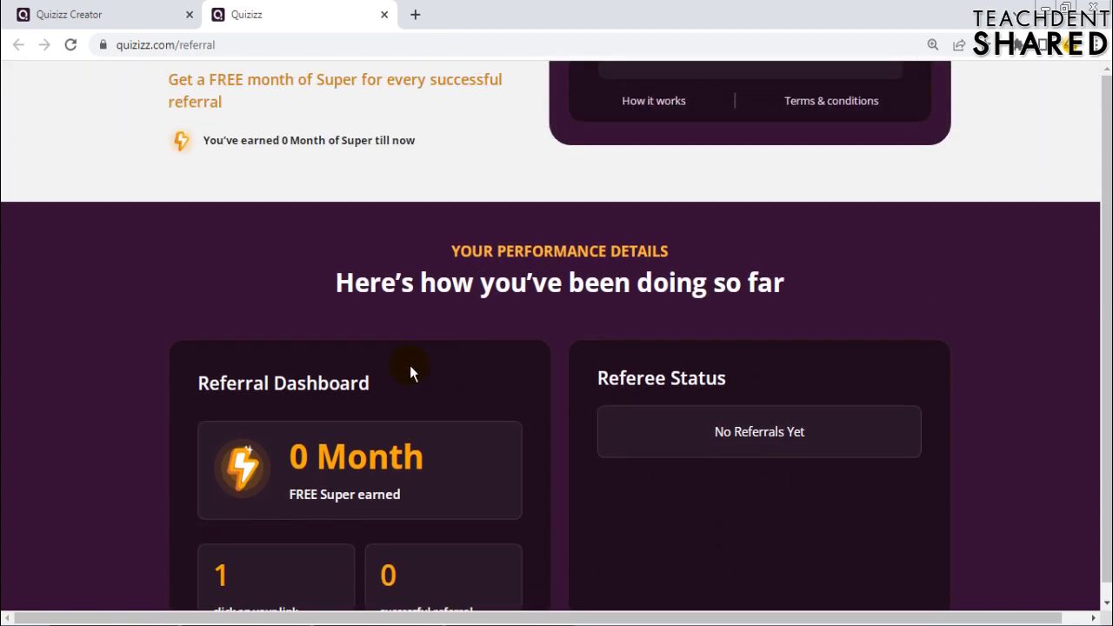
{"action": "scroll", "coordinate": [410, 367], "scroll_direction": "up", "scroll_amount": 5}
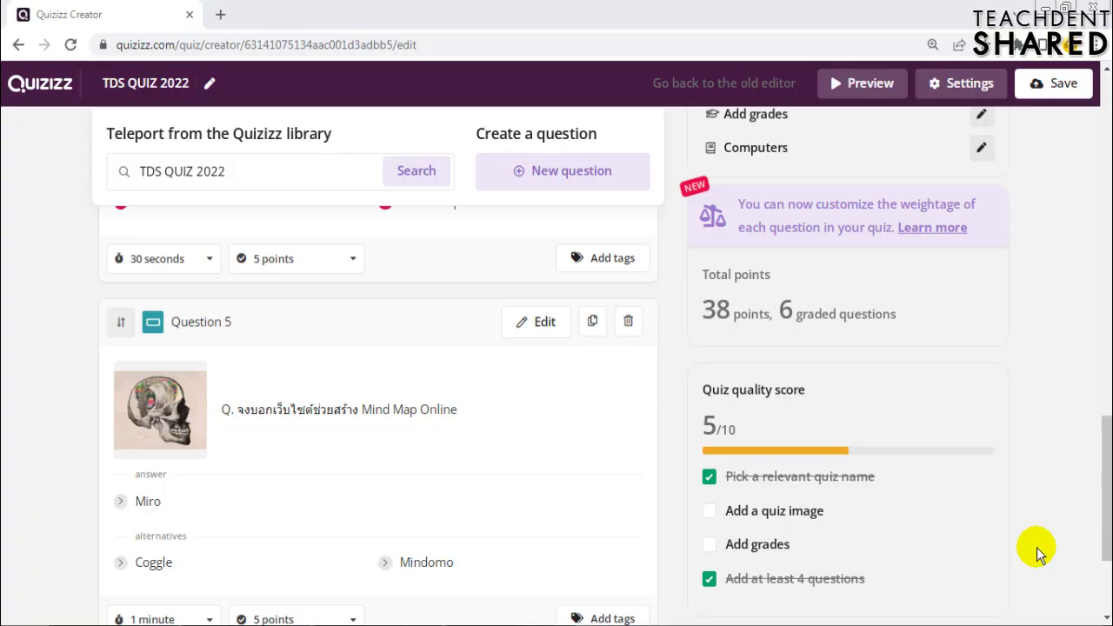
Step: Start saving the whole quiz and search for a title image with the keyword teaching
{"action": "scroll", "coordinate": [484, 376], "scroll_direction": "up", "scroll_amount": 1}
{"action": "scroll", "coordinate": [485, 376], "scroll_direction": "up", "scroll_amount": 10}
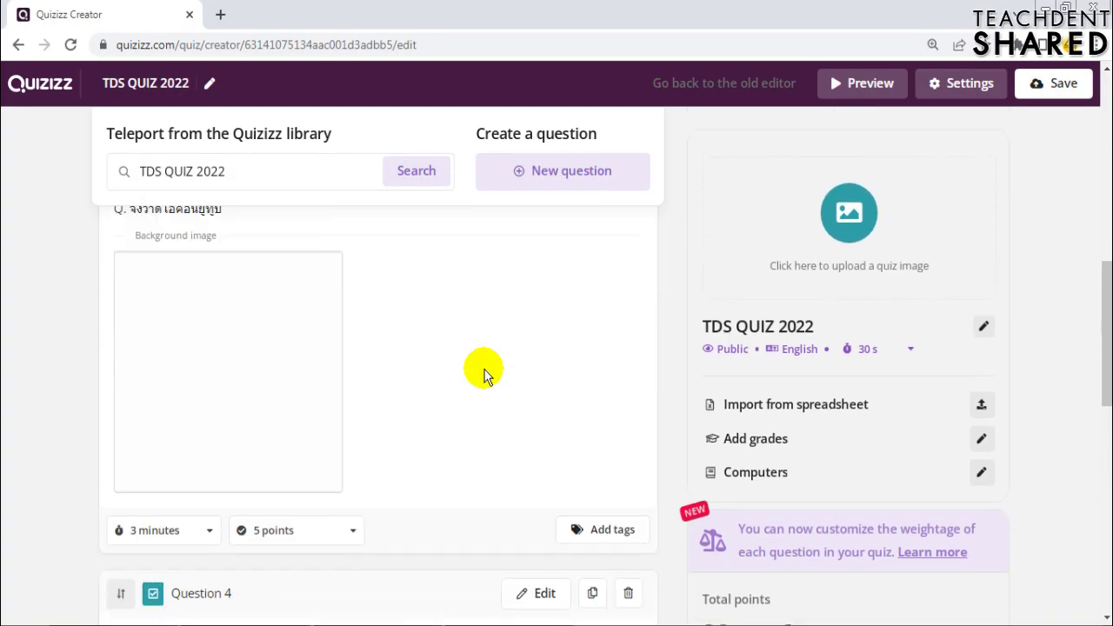
{"action": "left_click", "coordinate": [1053, 82]}
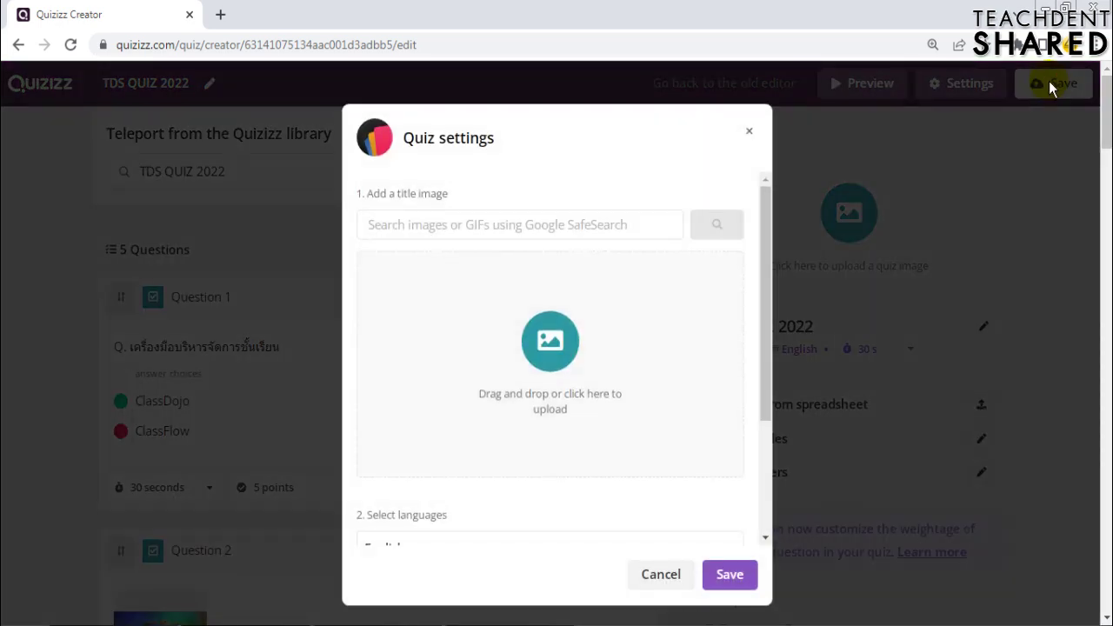
{"action": "left_click", "coordinate": [487, 229]}
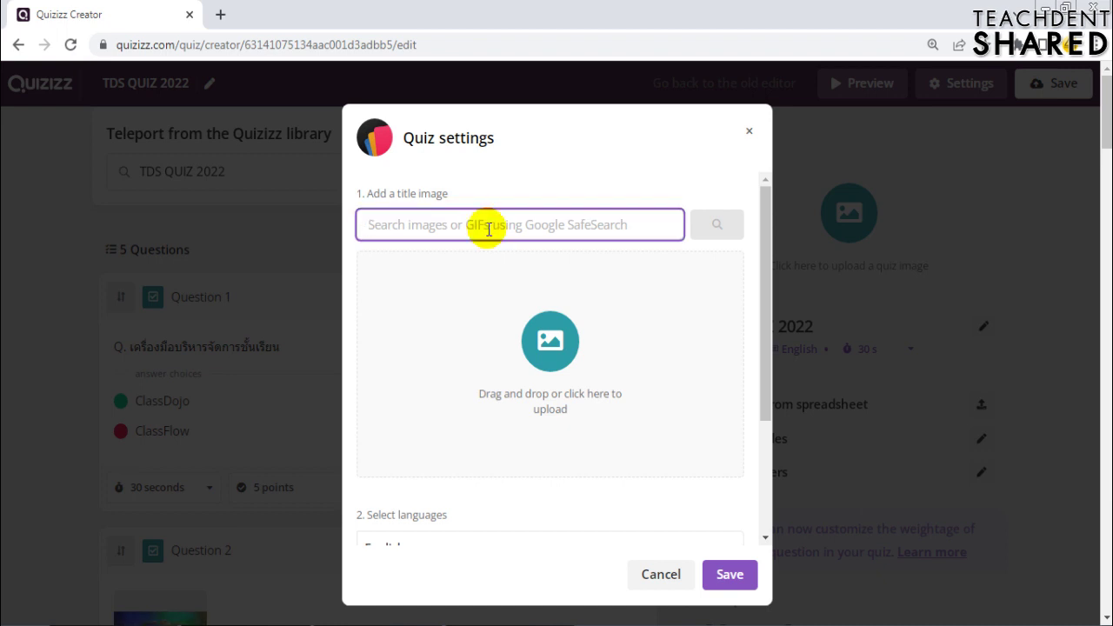
{"action": "type", "text": "com"}
{"action": "key", "text": "BackSpace"}
{"action": "key", "text": "BackSpace"}
{"action": "key", "text": "BackSpace"}
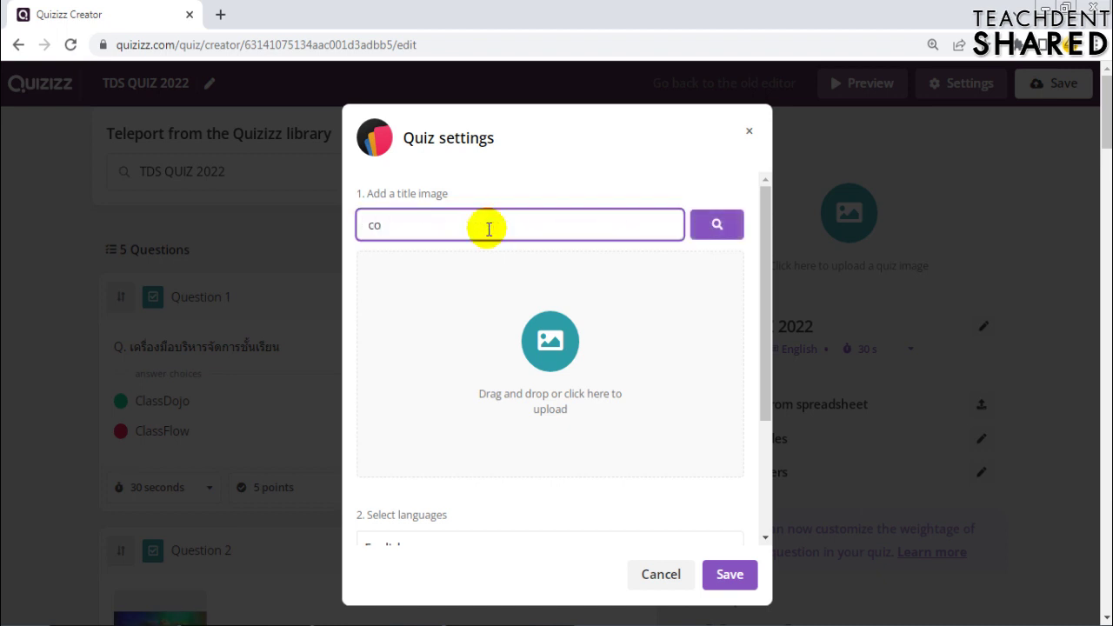
{"action": "type", "text": "teaching"}
{"action": "key", "text": "Return"}
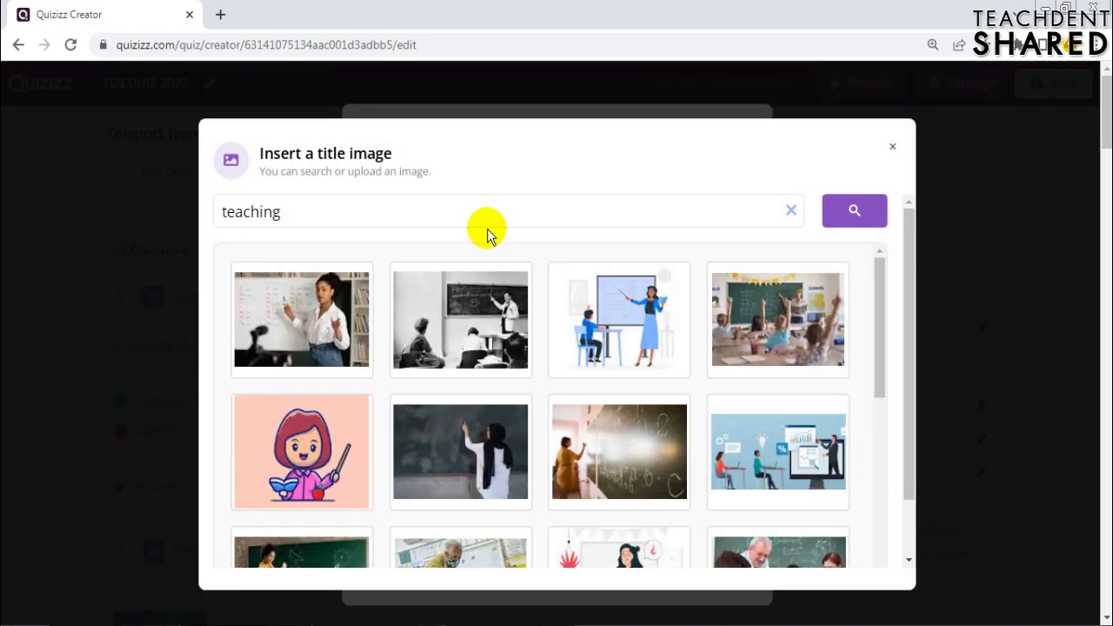
Step: Insert the photo of a teacher in yellow at a green chalkboard as the quiz's title image
{"action": "scroll", "coordinate": [487, 235], "scroll_direction": "down", "scroll_amount": 5}
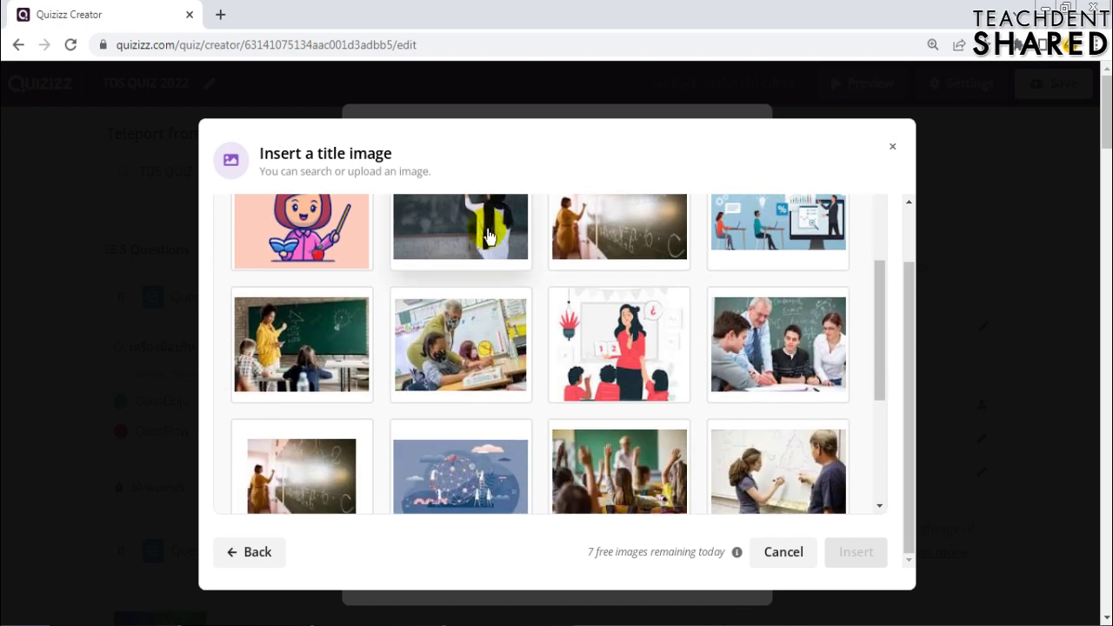
{"action": "scroll", "coordinate": [487, 235], "scroll_direction": "down", "scroll_amount": 1}
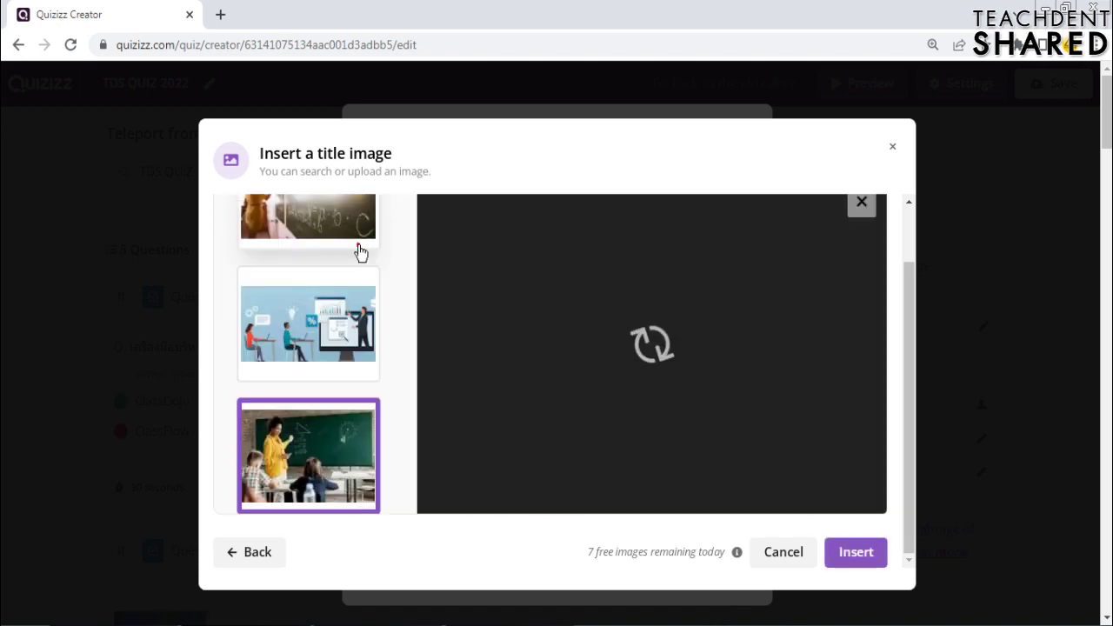
{"action": "left_click", "coordinate": [869, 550]}
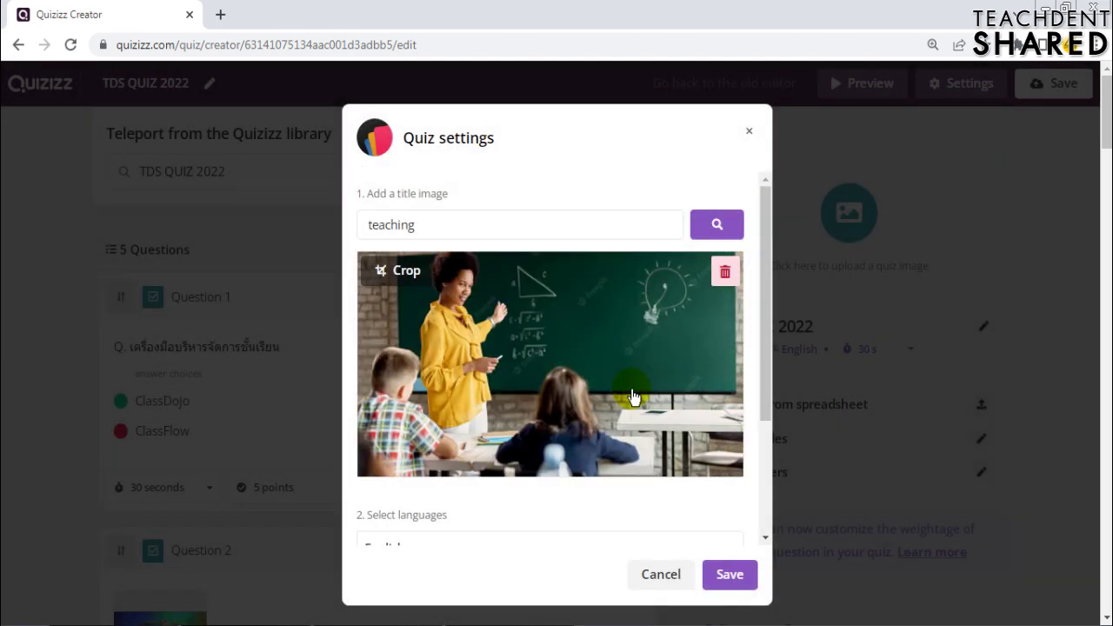
Step: Set the quiz's grade level from 4th to 4th and save the quiz settings
{"action": "left_click", "coordinate": [731, 574]}
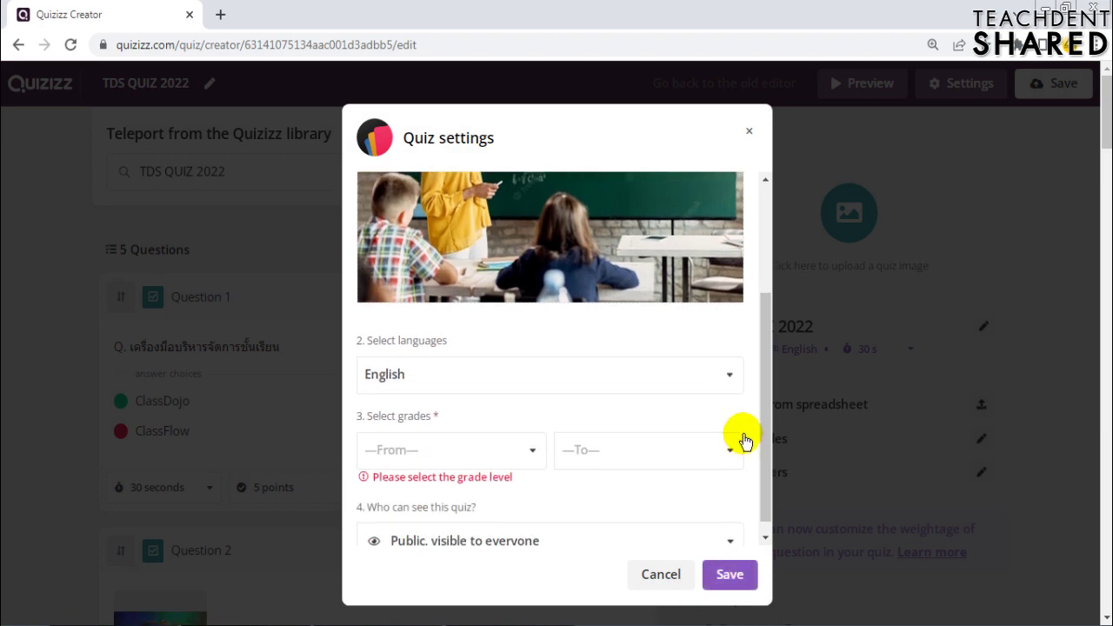
{"action": "left_click", "coordinate": [461, 452]}
{"action": "scroll", "coordinate": [435, 388], "scroll_direction": "down", "scroll_amount": 1}
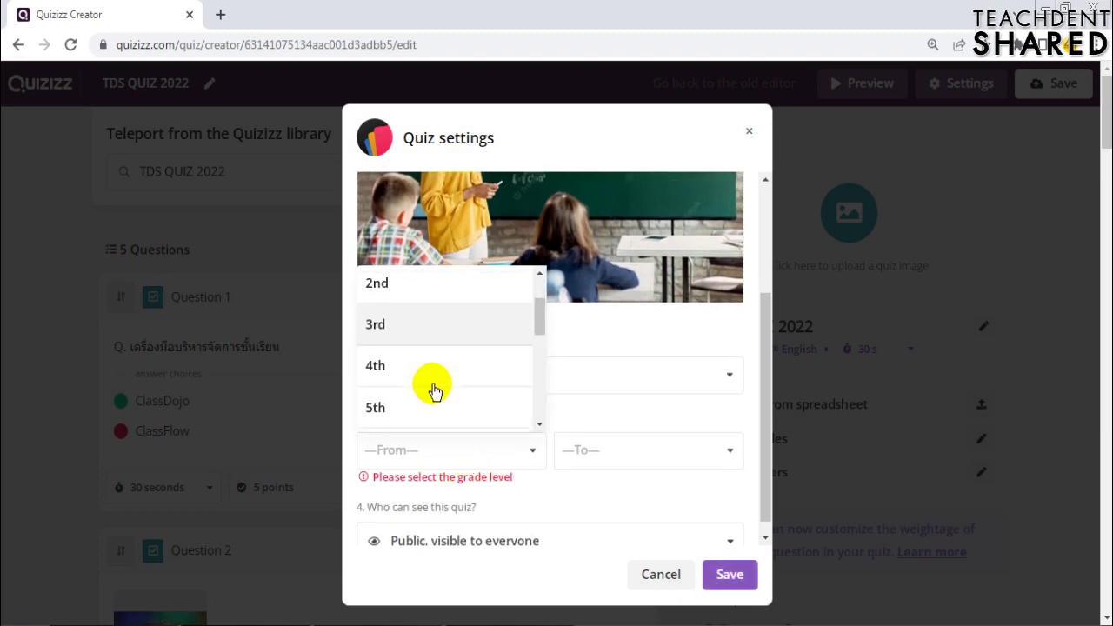
{"action": "left_click", "coordinate": [412, 368]}
{"action": "scroll", "coordinate": [575, 485], "scroll_direction": "down", "scroll_amount": 2}
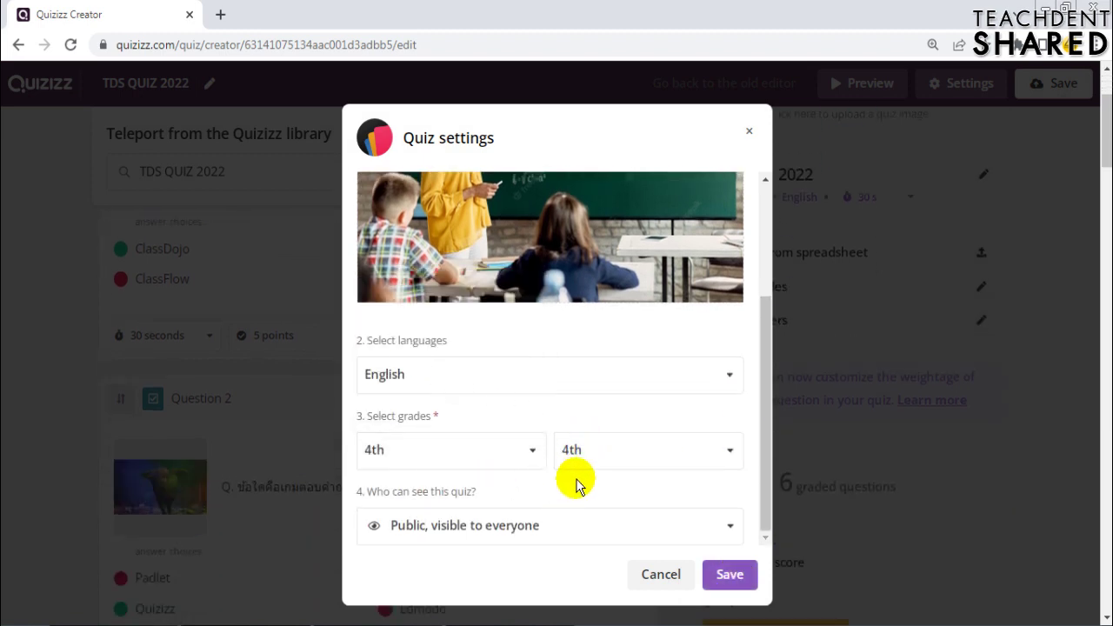
{"action": "left_click", "coordinate": [723, 574]}
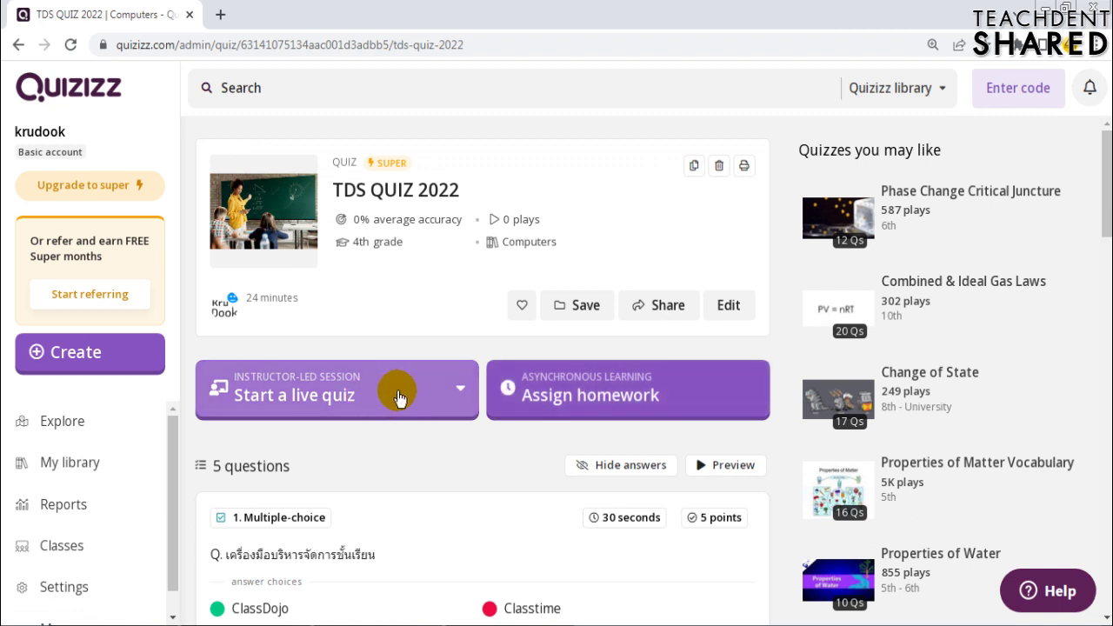
Step: Start a live session of TDS QUIZ 2022 in Classic mode
{"action": "left_click", "coordinate": [460, 390]}
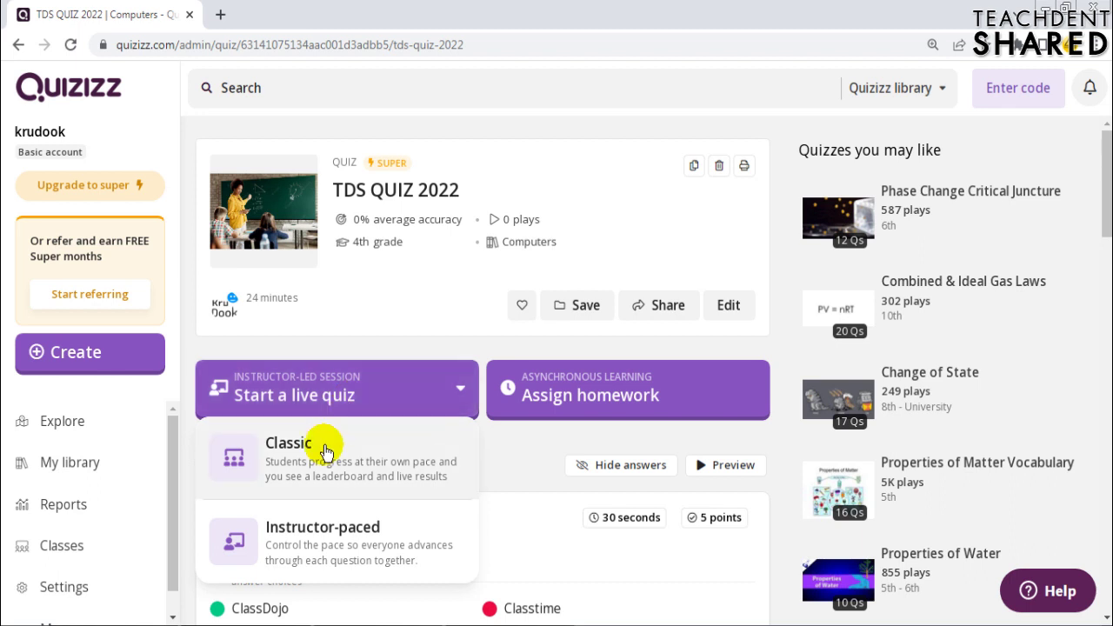
{"action": "left_click", "coordinate": [327, 451]}
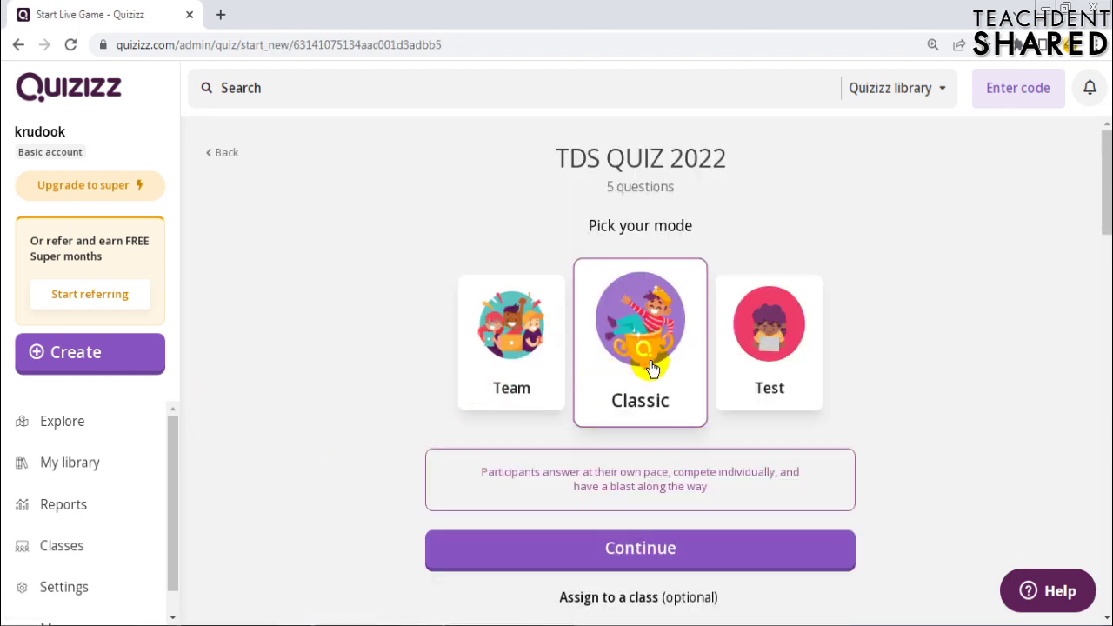
{"action": "left_click", "coordinate": [652, 548]}
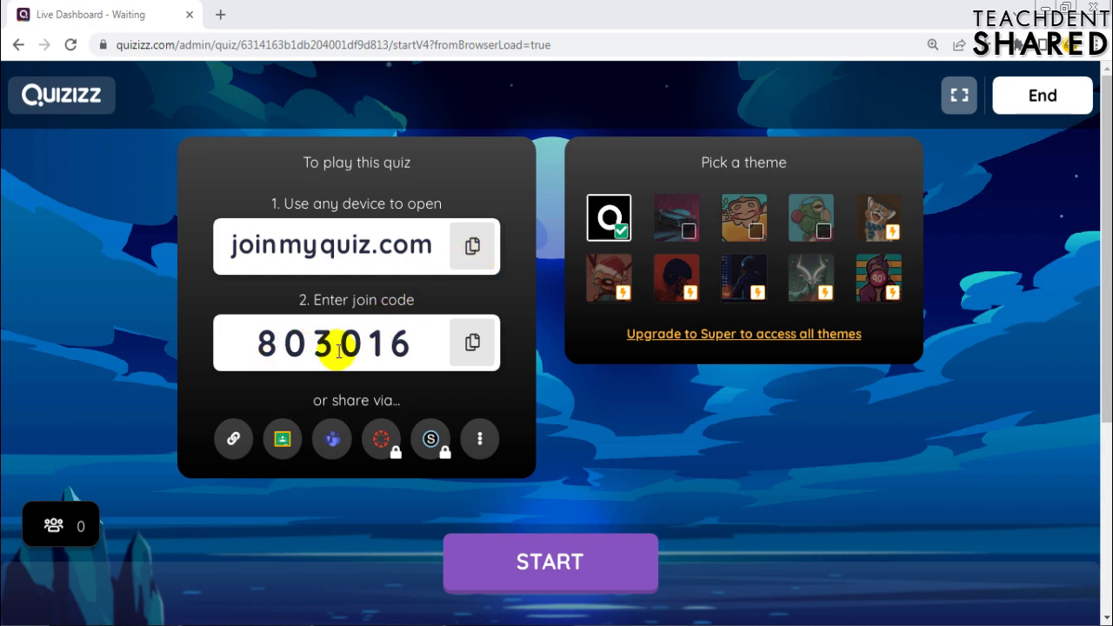
Step: Copy the joinmyquiz.com join address and open it in the other browser window to join the live quiz
{"action": "left_click", "coordinate": [485, 257]}
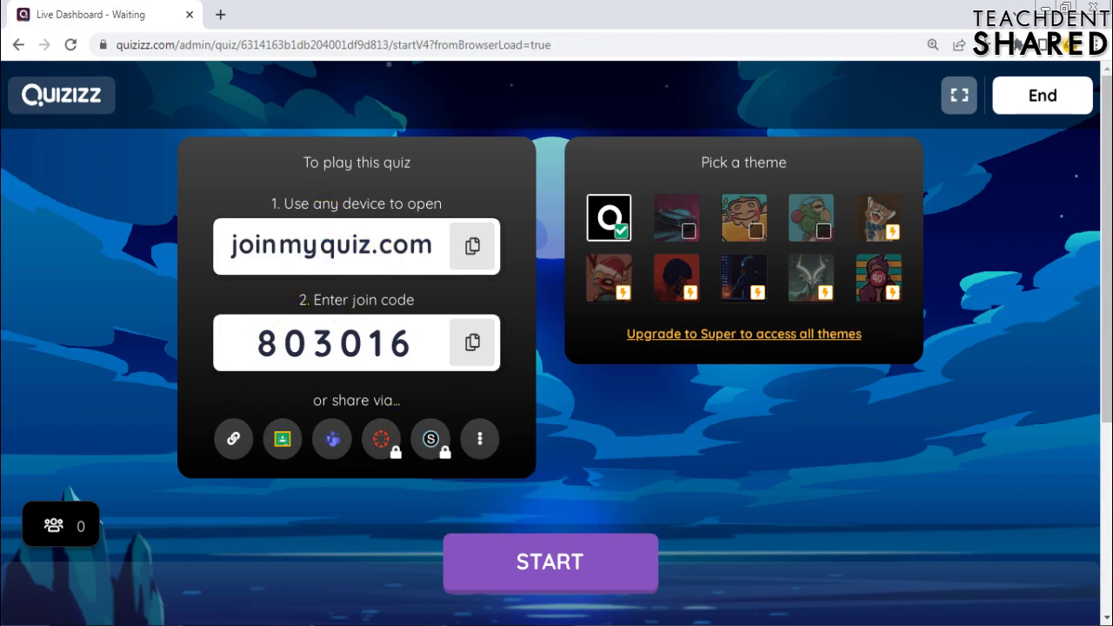
{"action": "key", "text": "alt+Tab"}
{"action": "left_click", "coordinate": [320, 56]}
{"action": "key", "text": "ctrl+v"}
{"action": "key", "text": "Return"}
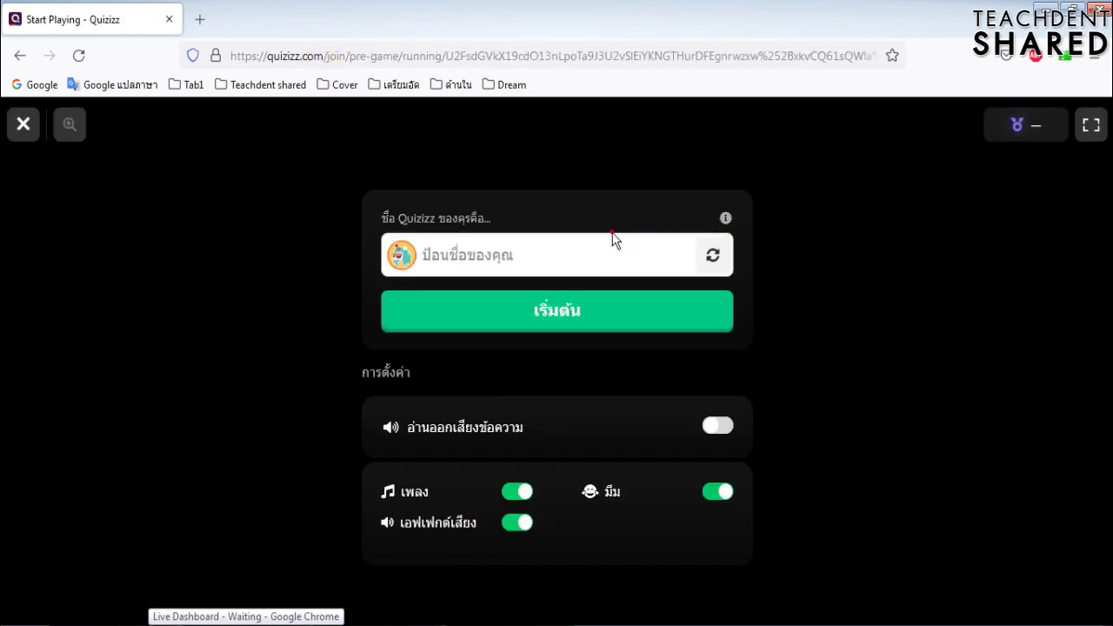
Step: Enter the player's nickname on the join page and enter the live quiz as a player
{"action": "left_click", "coordinate": [587, 257]}
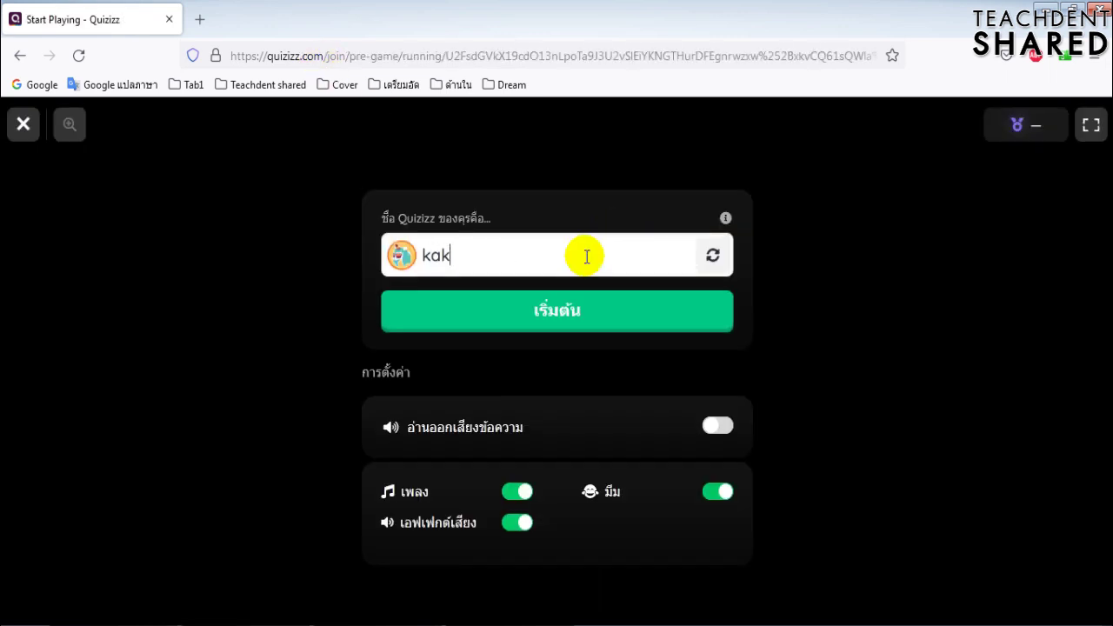
{"action": "left_click", "coordinate": [551, 315]}
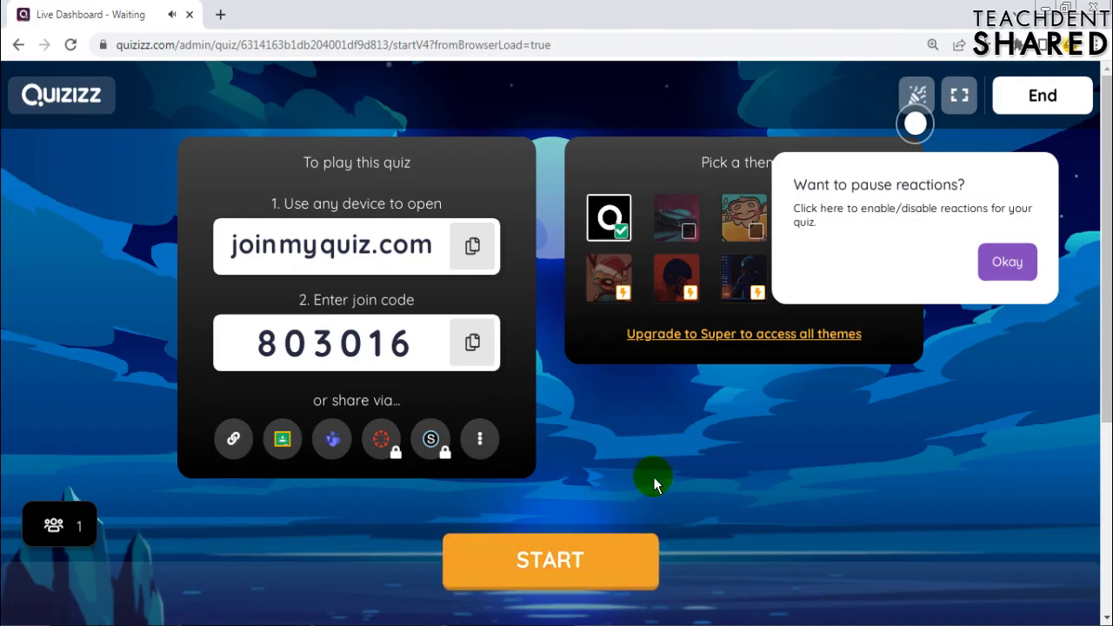
Step: Dismiss the pause-reactions tip on the host's live dashboard, check the joined player and start the quiz
{"action": "left_click", "coordinate": [1013, 264]}
{"action": "scroll", "coordinate": [870, 415], "scroll_direction": "down", "scroll_amount": 4}
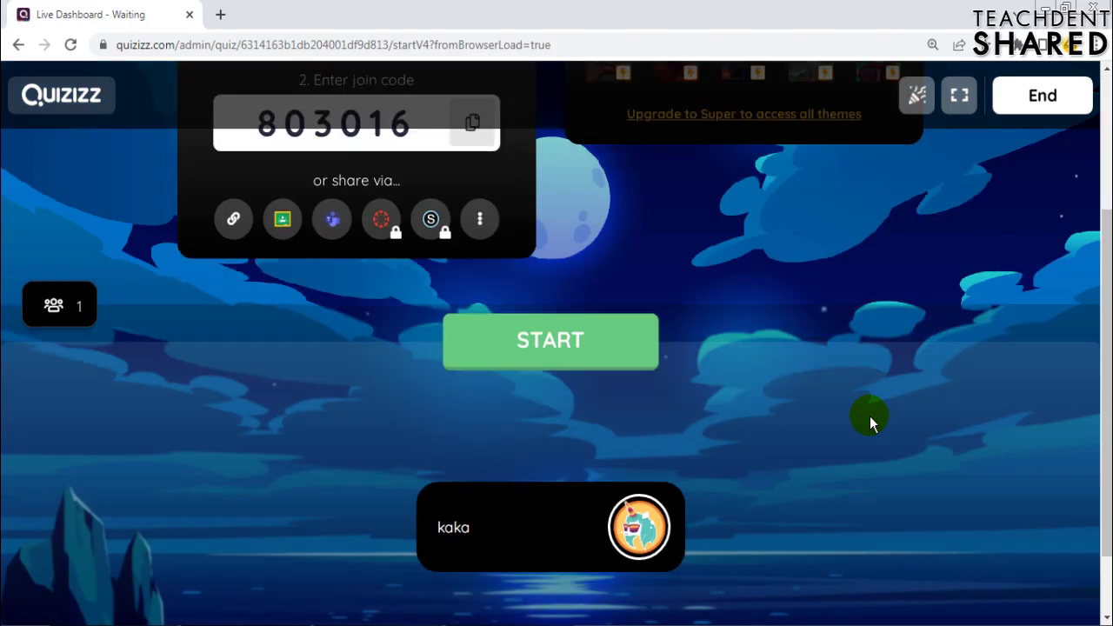
{"action": "scroll", "coordinate": [870, 416], "scroll_direction": "up", "scroll_amount": 4}
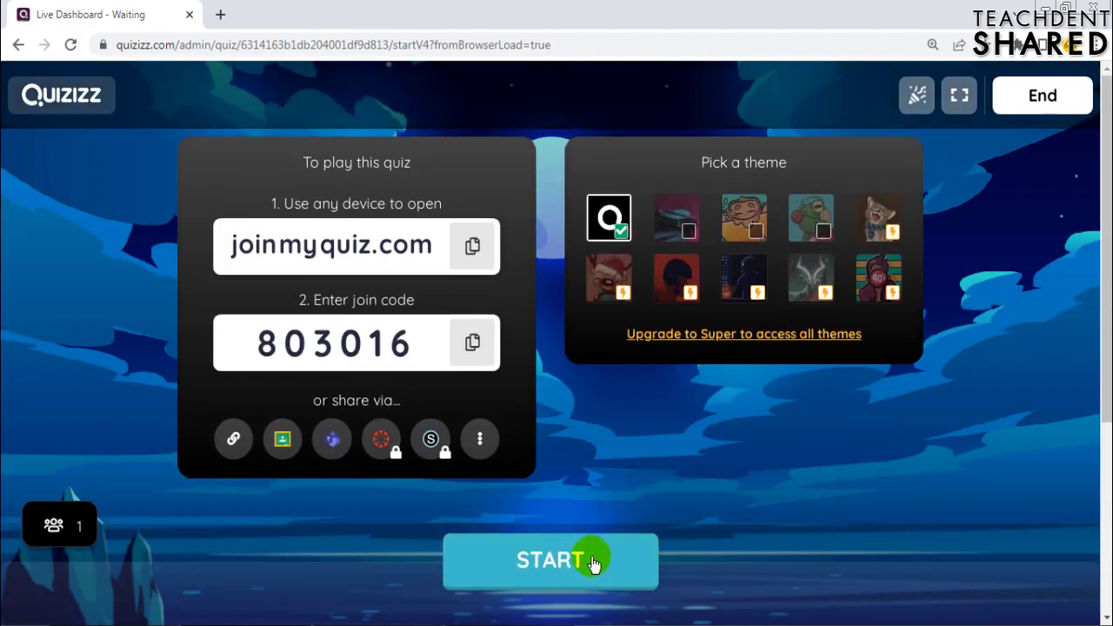
{"action": "left_click", "coordinate": [591, 561]}
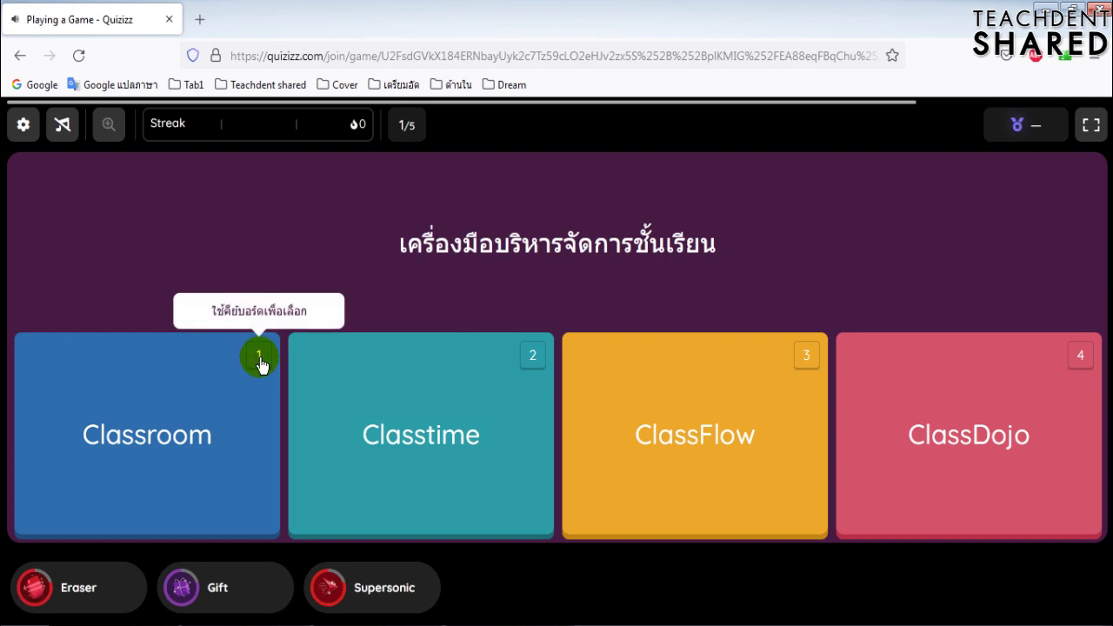
Step: As the player, answer question 1 with ClassDojo and submit Blooket and Quizizz as the answers to question 4
{"action": "left_click", "coordinate": [959, 423]}
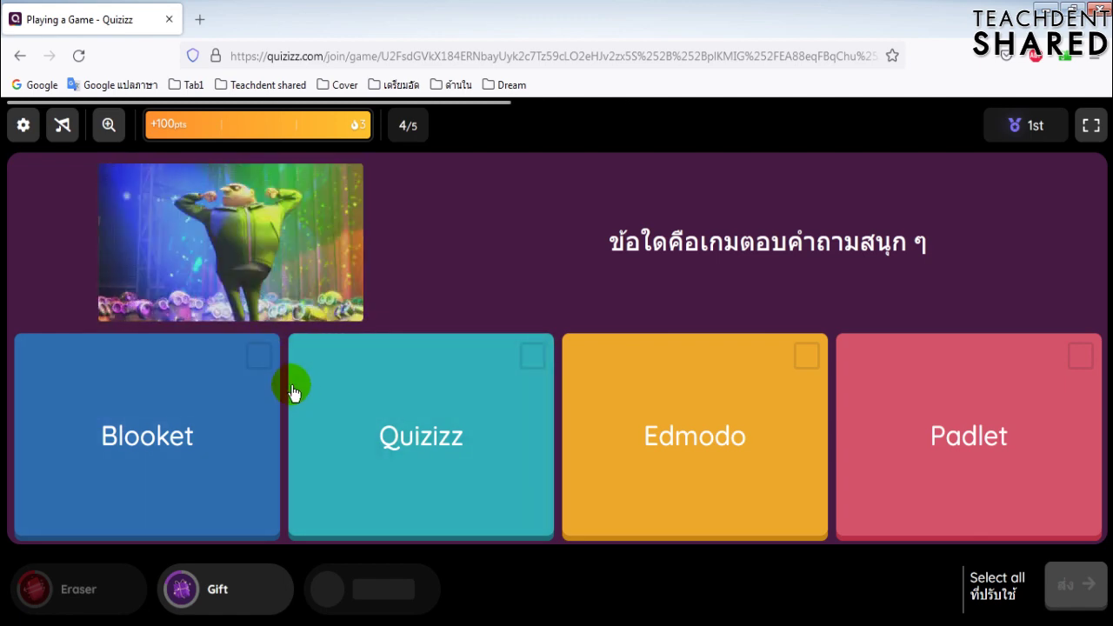
{"action": "left_click", "coordinate": [266, 360]}
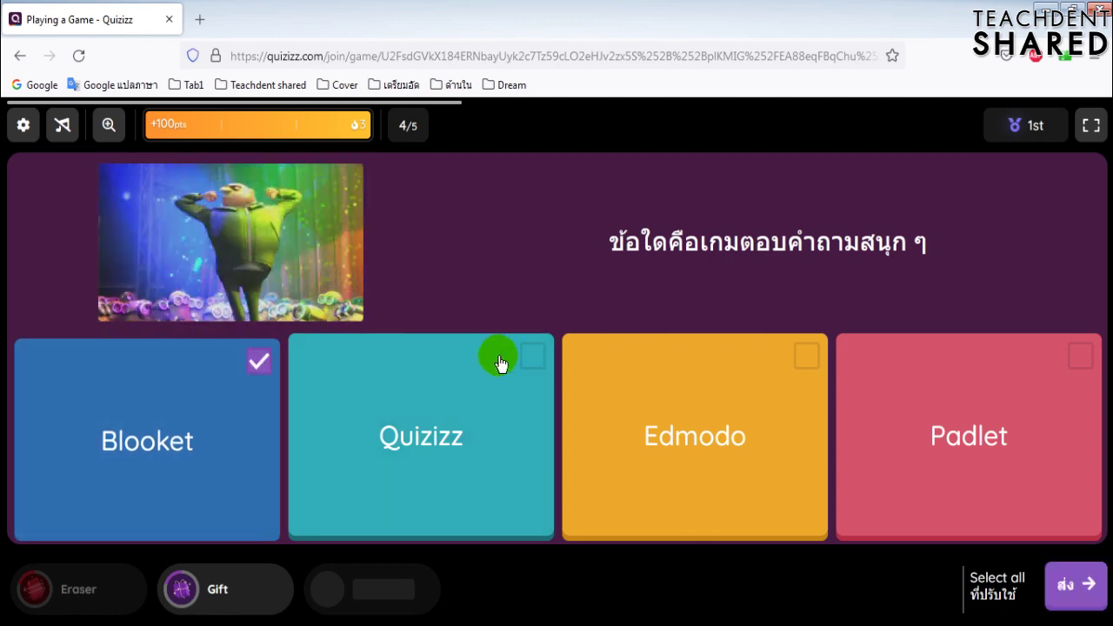
{"action": "left_click", "coordinate": [502, 363]}
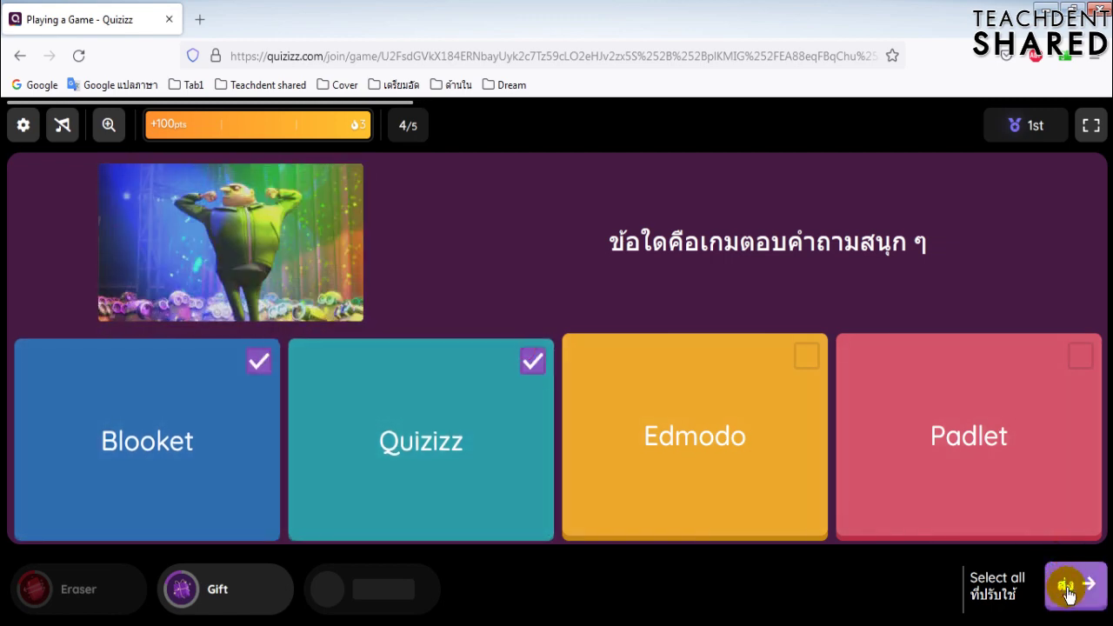
{"action": "left_click", "coordinate": [1068, 591]}
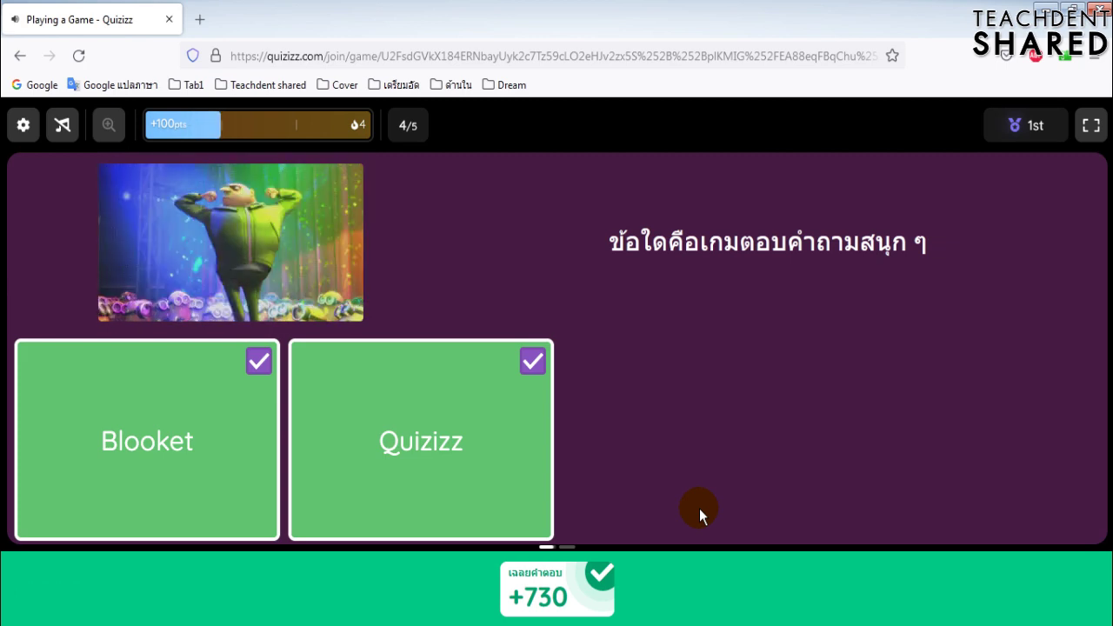